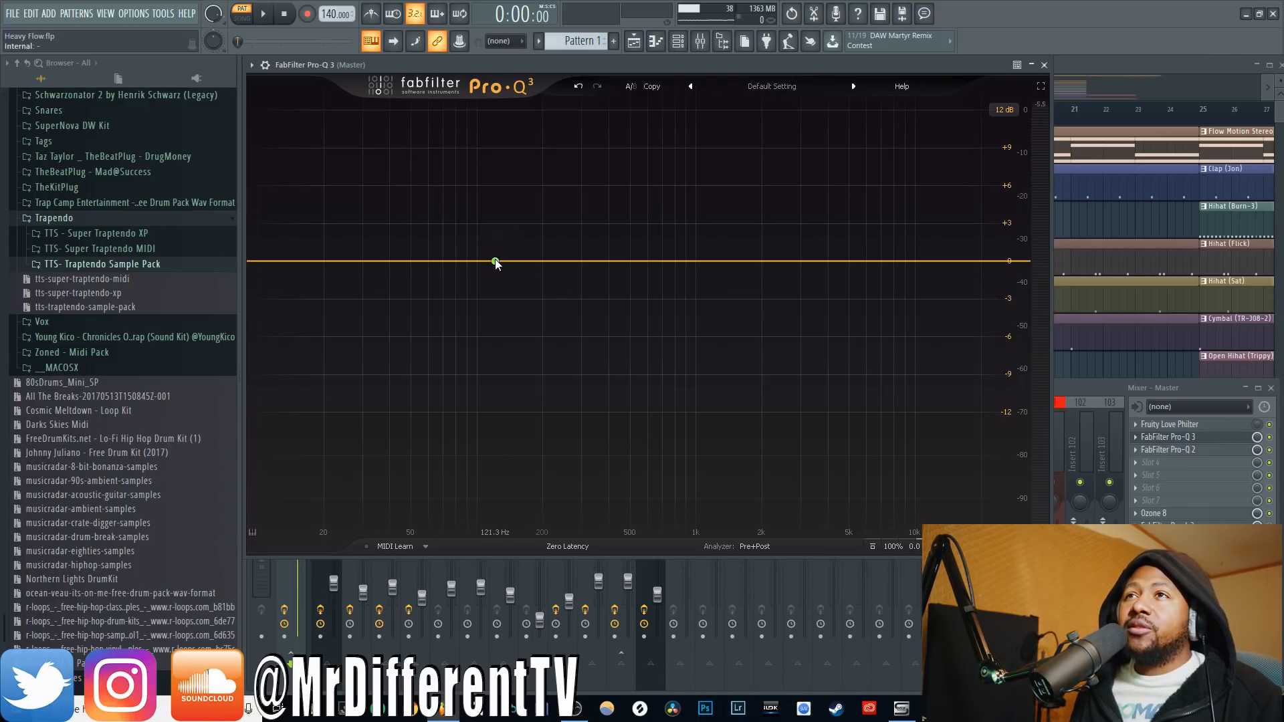
Add a bell band at about 200 Hz and a second one at about 2.2 kHz, each boosted by about 5 dB
drag(495, 261, 544, 199)
scroll(544, 199, up, 4)
scroll(543, 199, down, 12)
scroll(543, 198, up, 12)
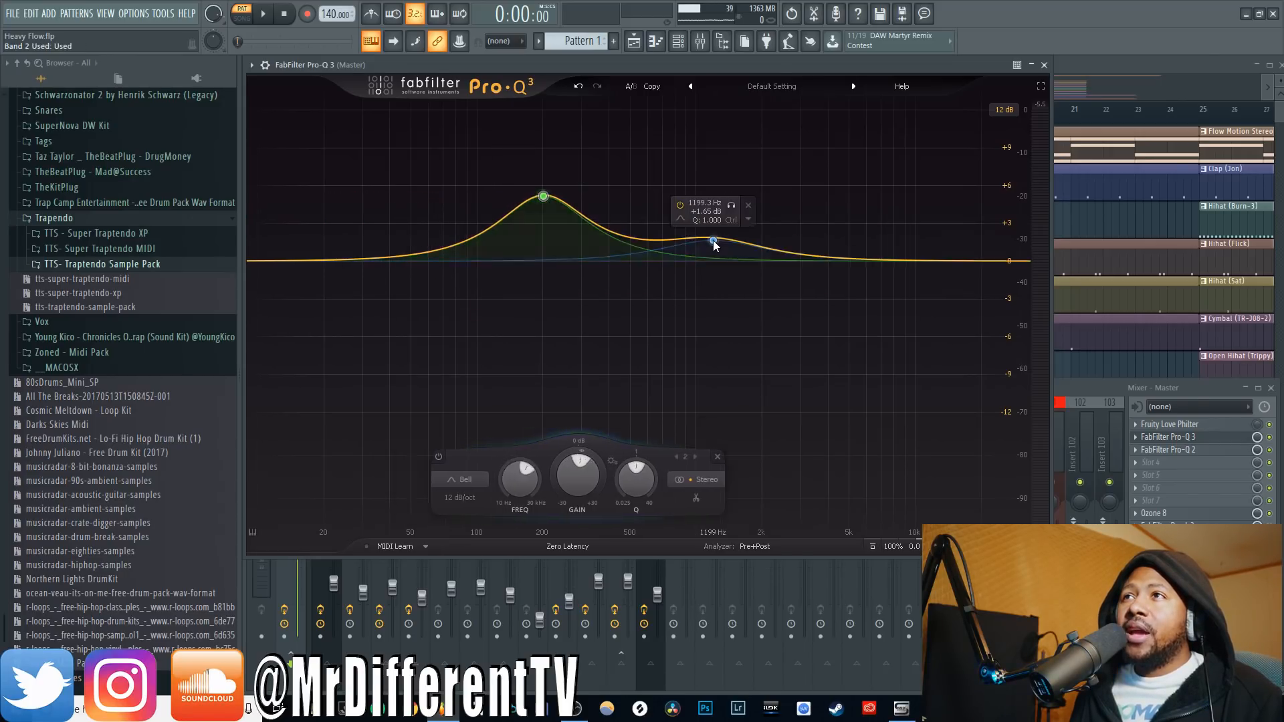
click(713, 243)
drag(713, 243, 771, 202)
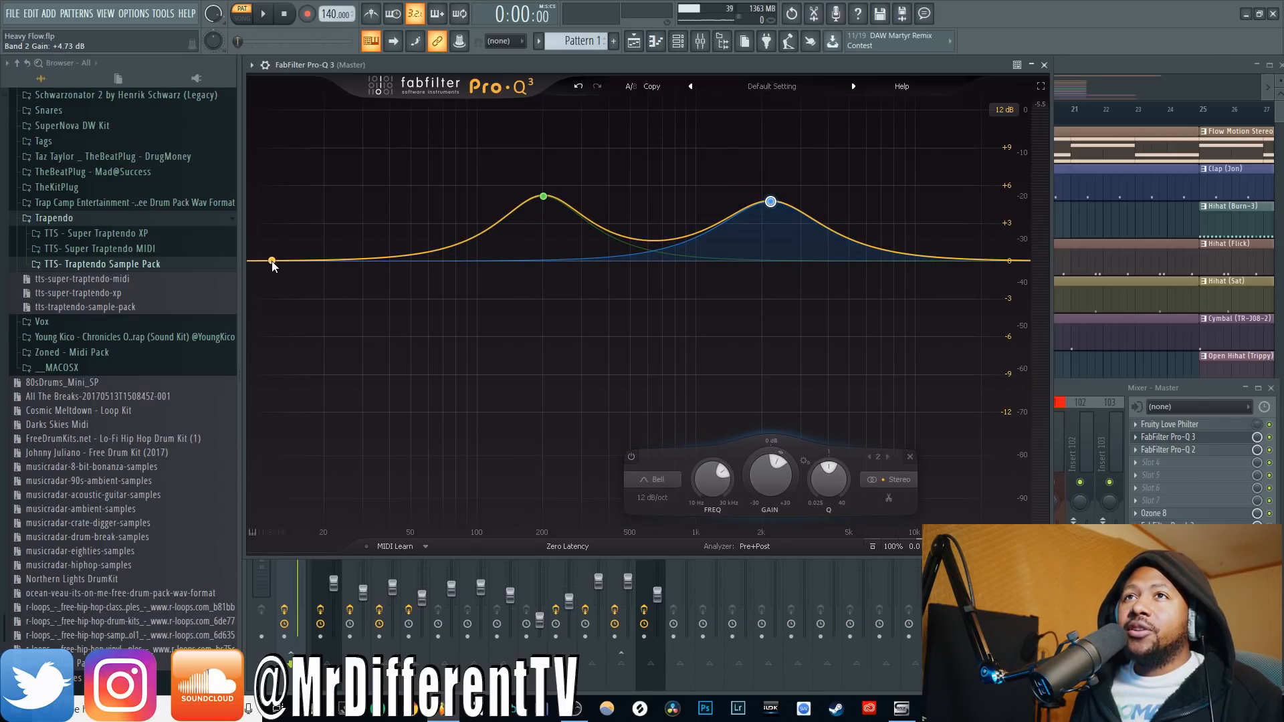
Add boosted low and high shelf bands, plus a low cut at about 11 Hz and a high cut at the upper end
drag(272, 261, 388, 205)
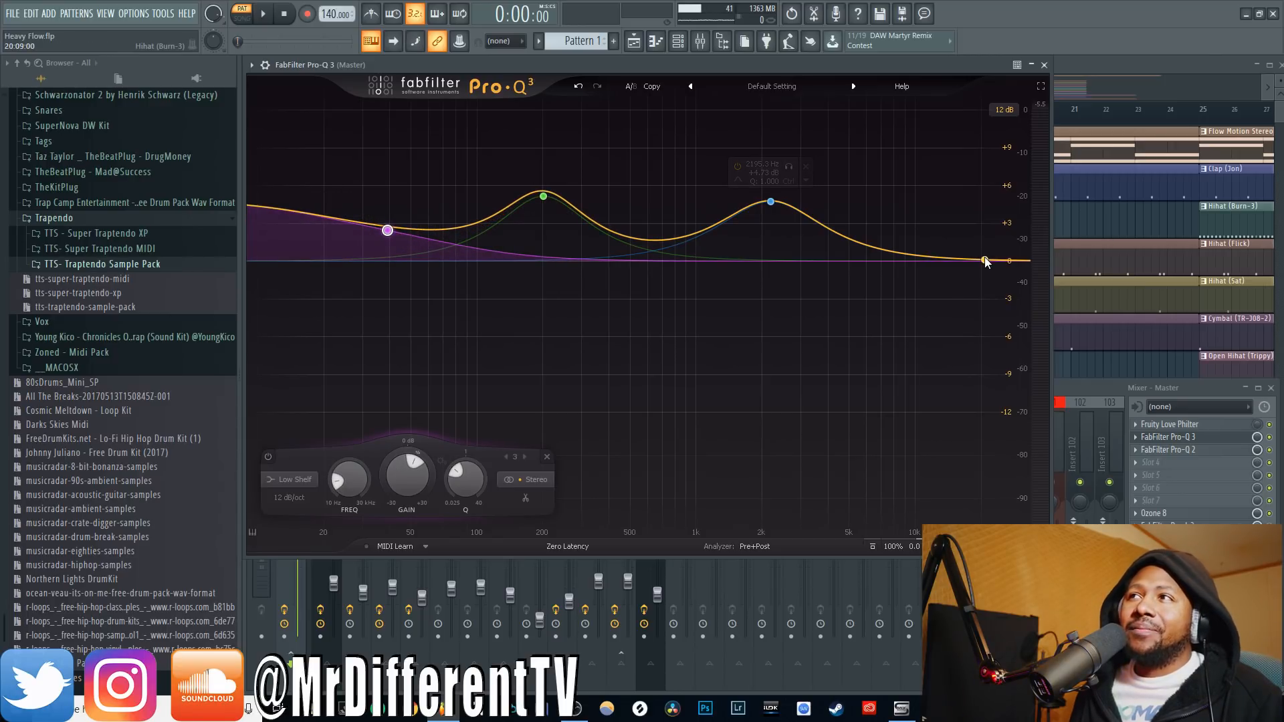
drag(995, 263, 911, 223)
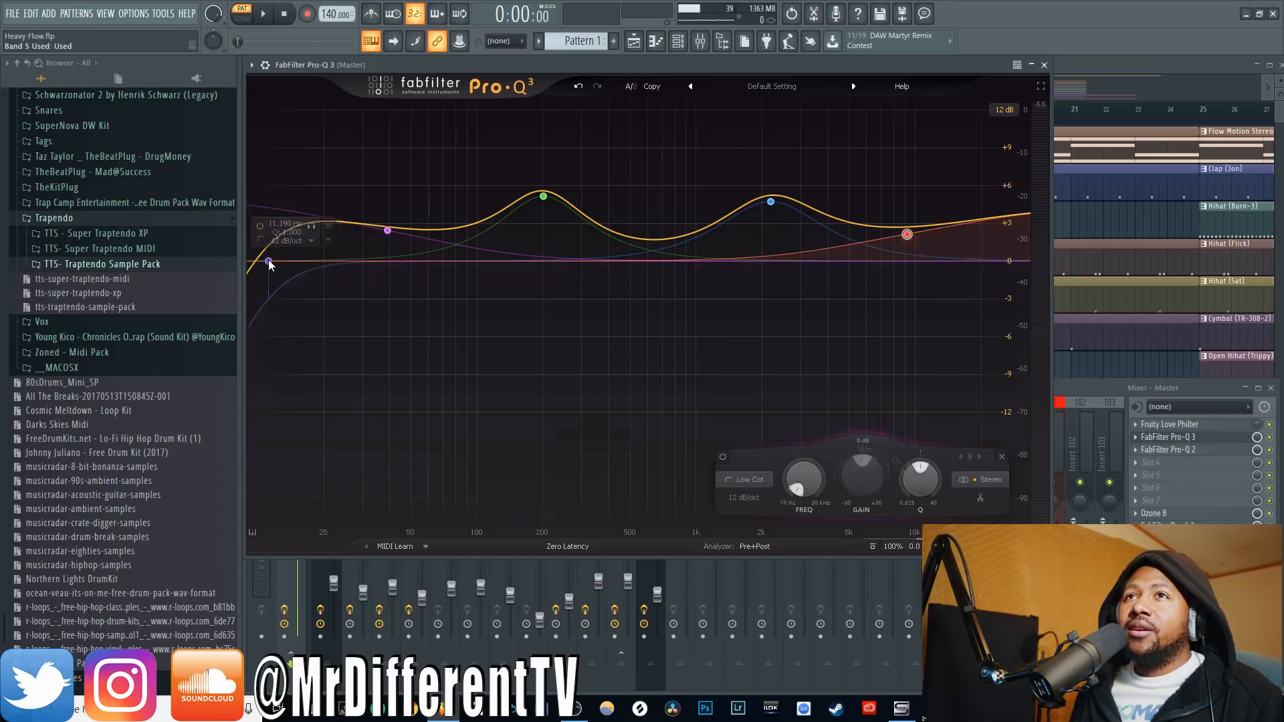
click(267, 261)
click(959, 260)
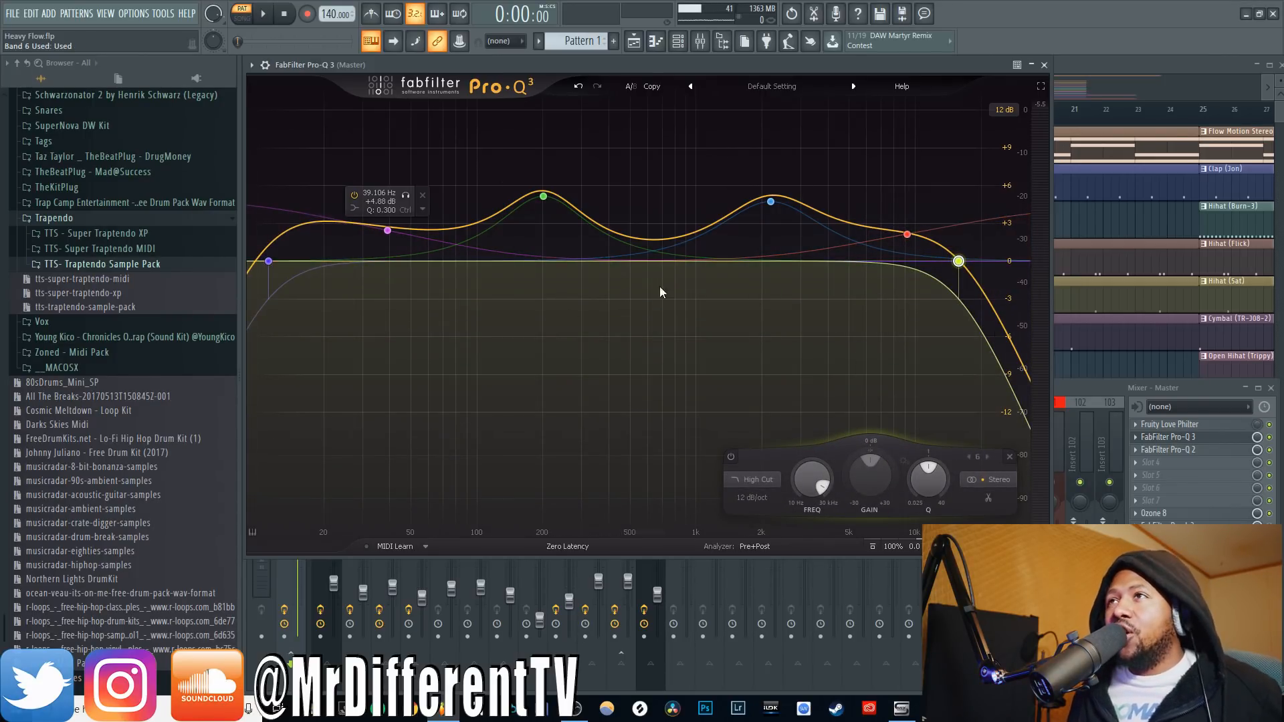
Select all six bands, raise their gain and shift their frequencies lower together, and delete them
drag(999, 160, 223, 373)
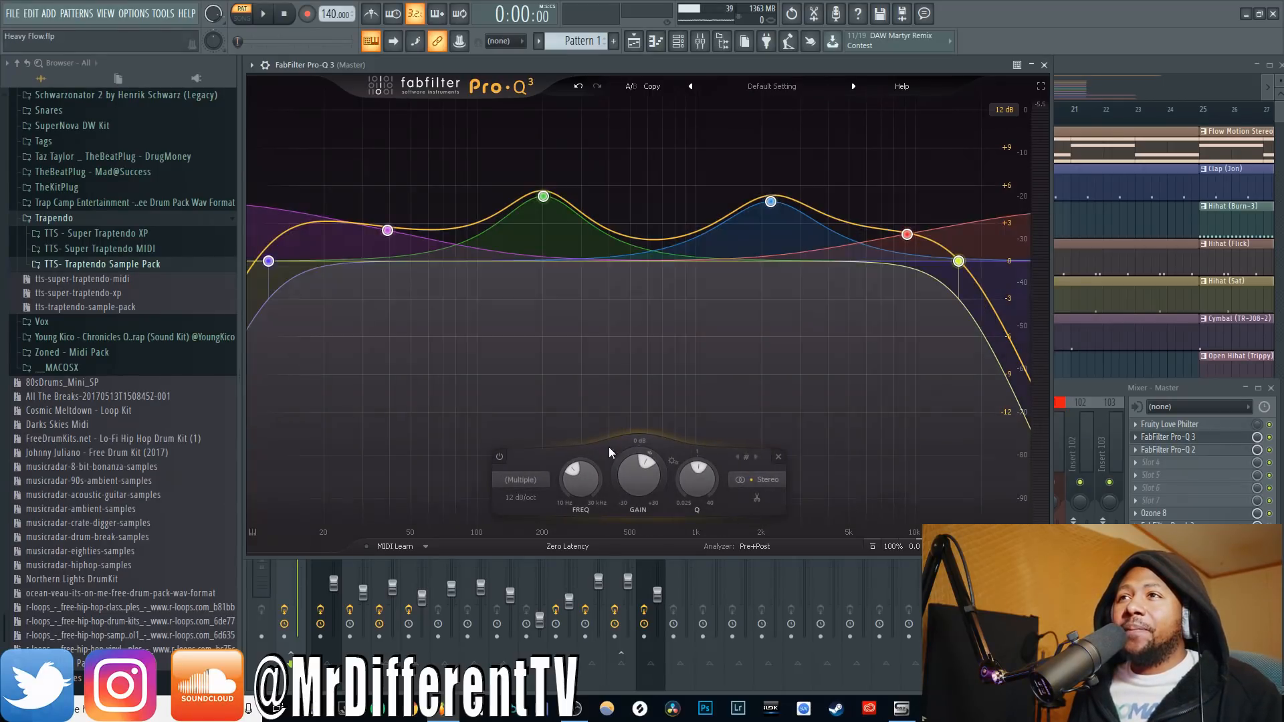
drag(627, 479, 632, 453)
mouse_move(697, 479)
mouse_down()
mouse_move(682, 448)
mouse_move(688, 481)
mouse_up()
mouse_move(599, 492)
mouse_down()
mouse_move(591, 507)
mouse_move(592, 489)
mouse_up()
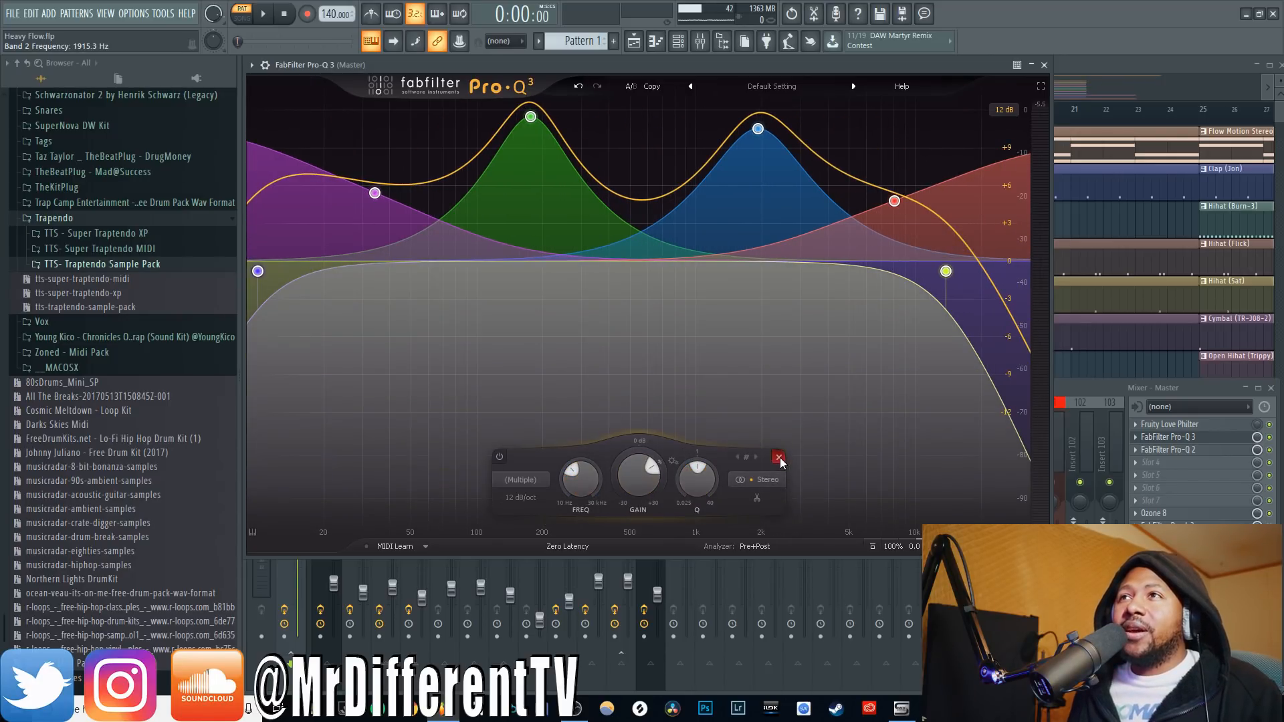
click(778, 458)
Add a band at about 343 Hz with about +2.1 dB gain and set its shape to Flat Tilt
drag(605, 261, 594, 234)
click(476, 480)
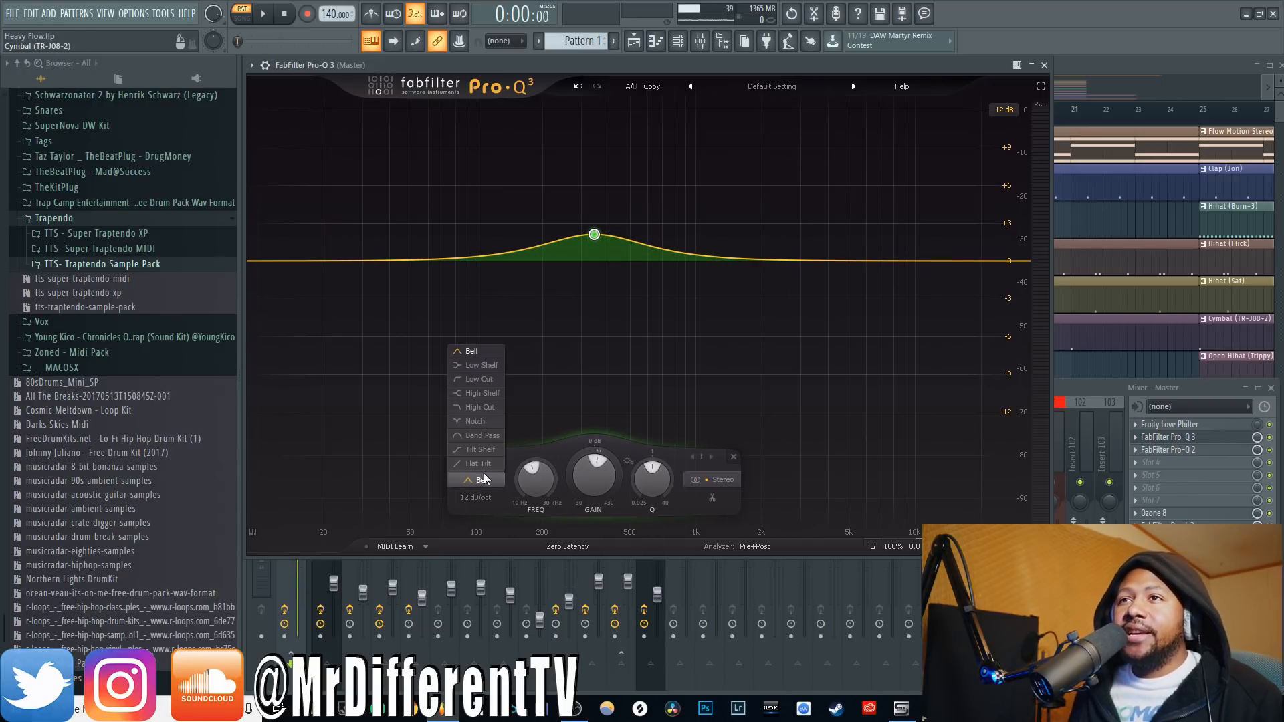
click(486, 466)
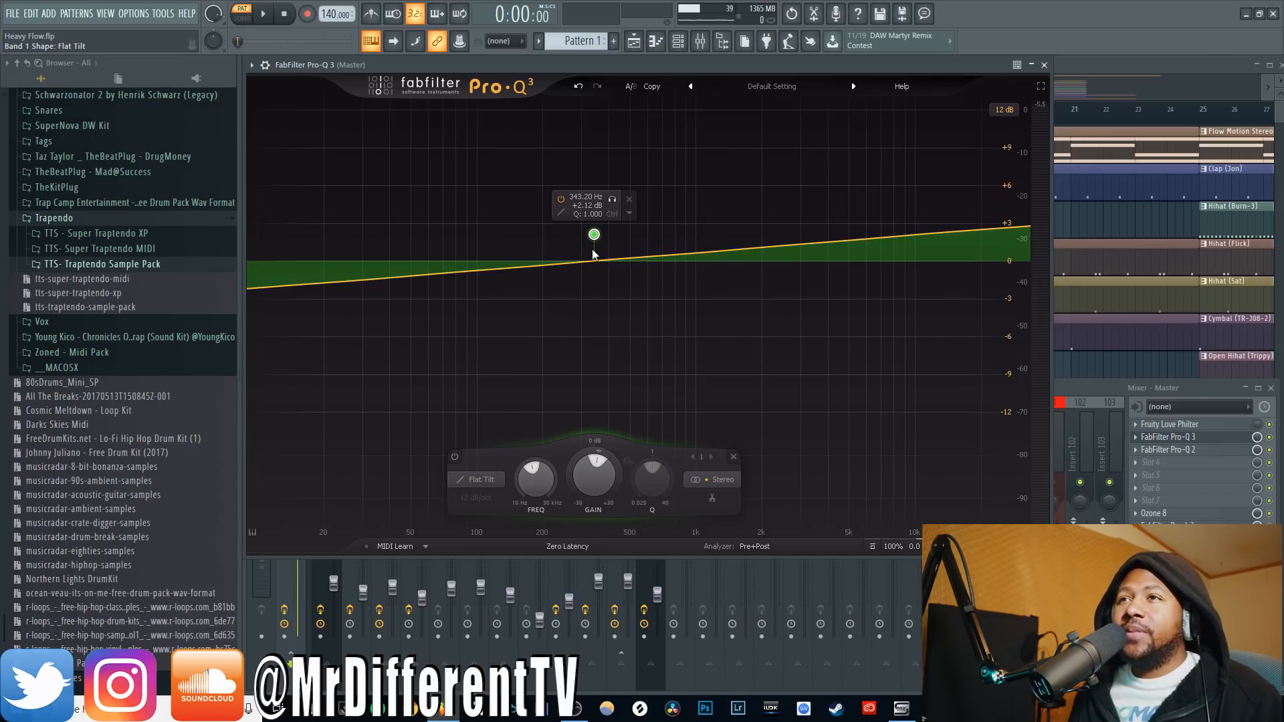
Change the band's shape to Tilt Shelf and raise its gain to about +5 dB at about 355 Hz
click(480, 479)
click(486, 453)
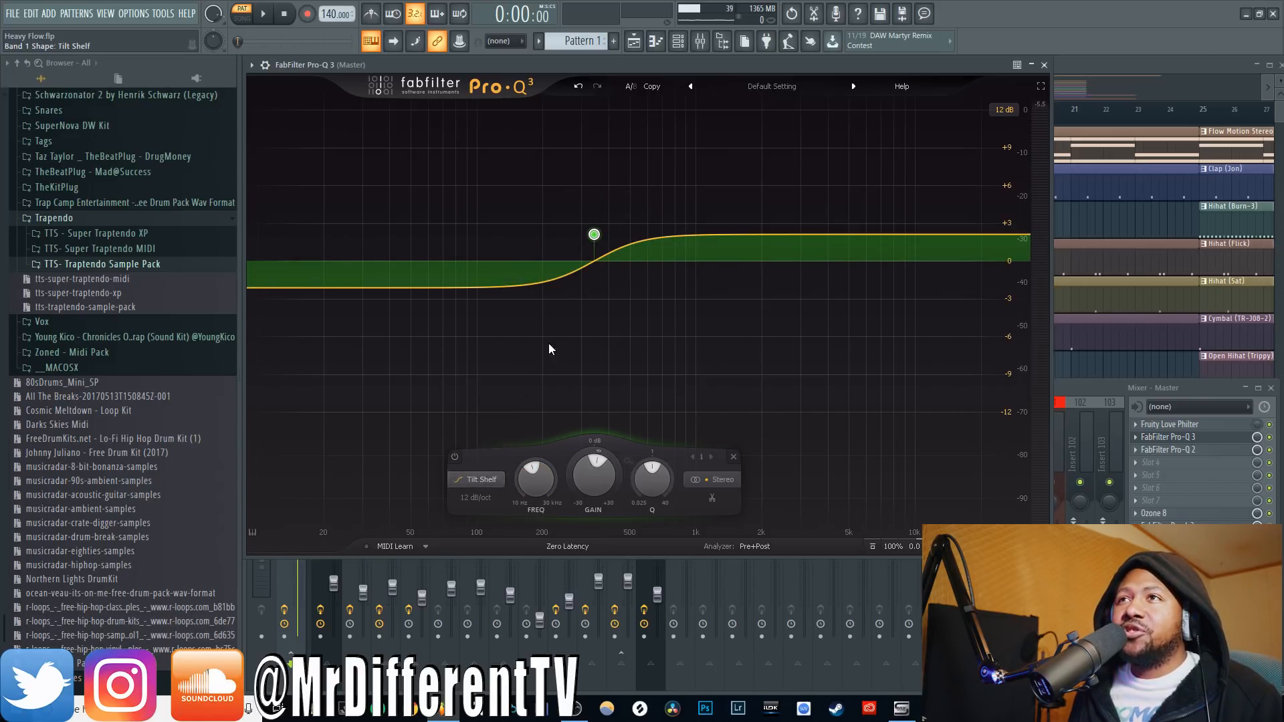
drag(590, 235, 594, 219)
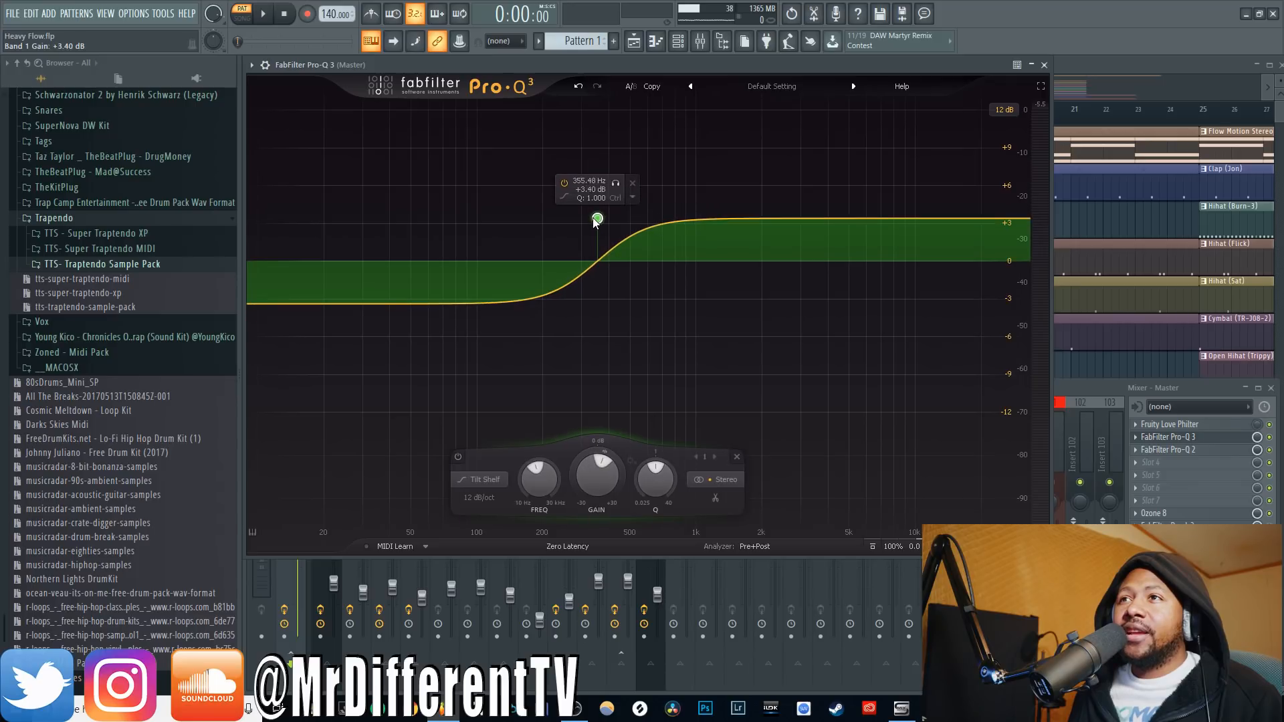
mouse_move(589, 473)
mouse_down()
mouse_move(587, 434)
mouse_move(588, 460)
mouse_up()
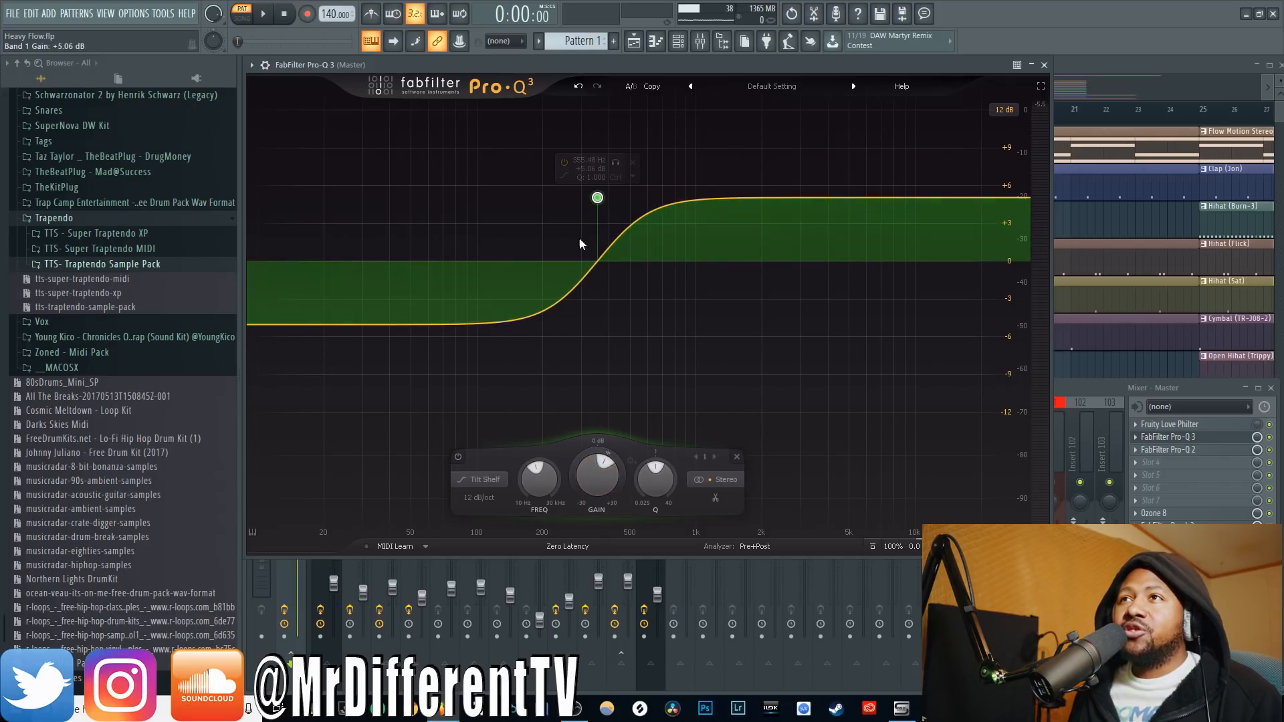
Switch the band back to Flat Tilt, reduce its gain to about +0.4 dB at about 415 Hz, and delete it
scroll(488, 483, down, 1)
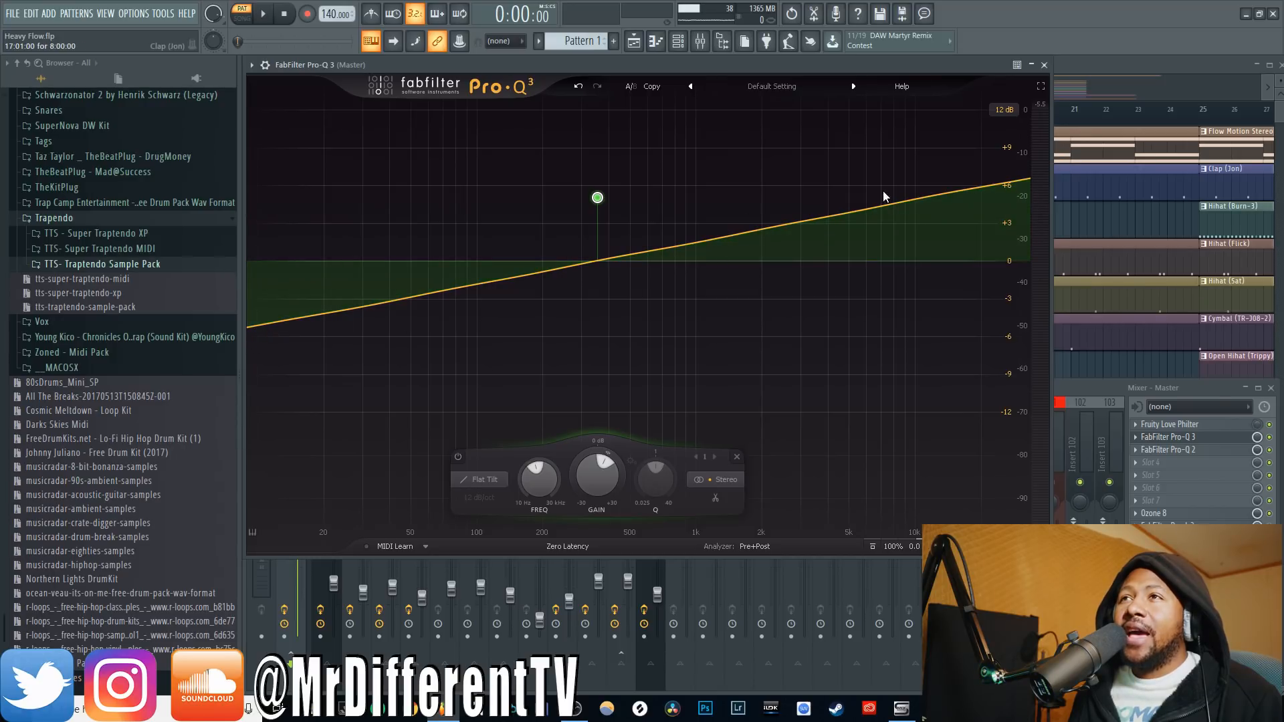
mouse_move(599, 199)
drag(599, 202, 615, 262)
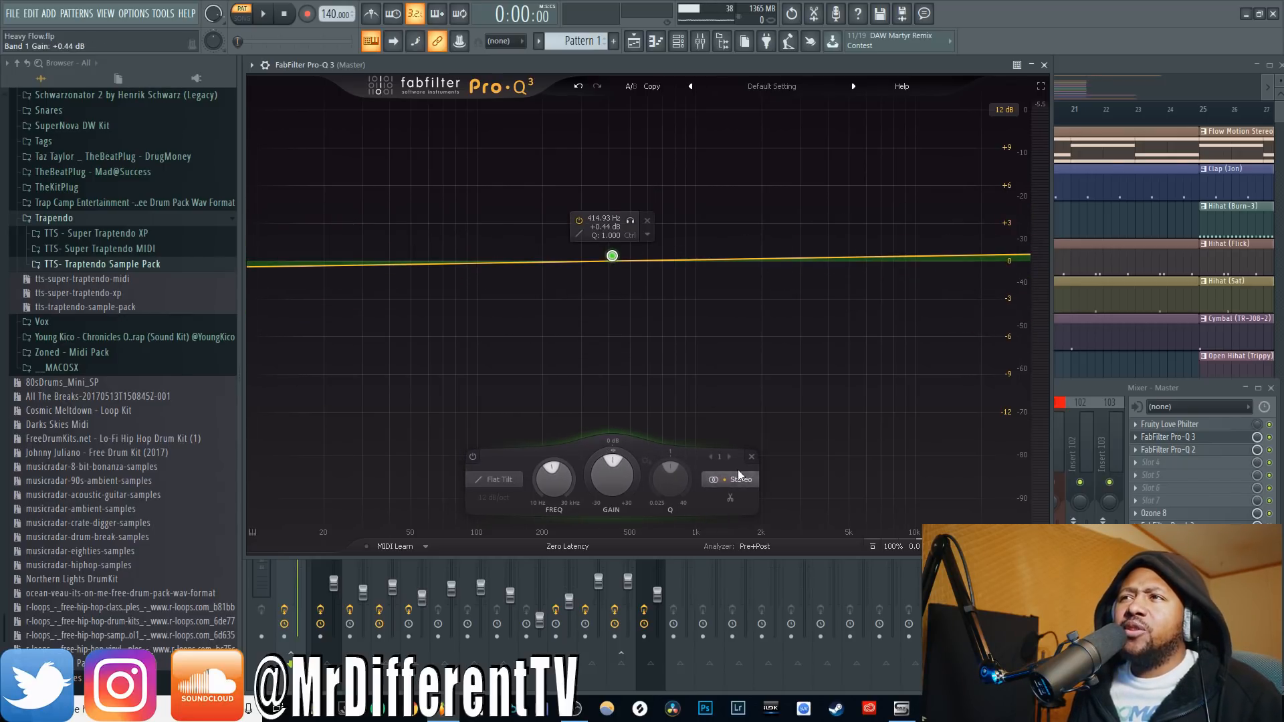
click(752, 457)
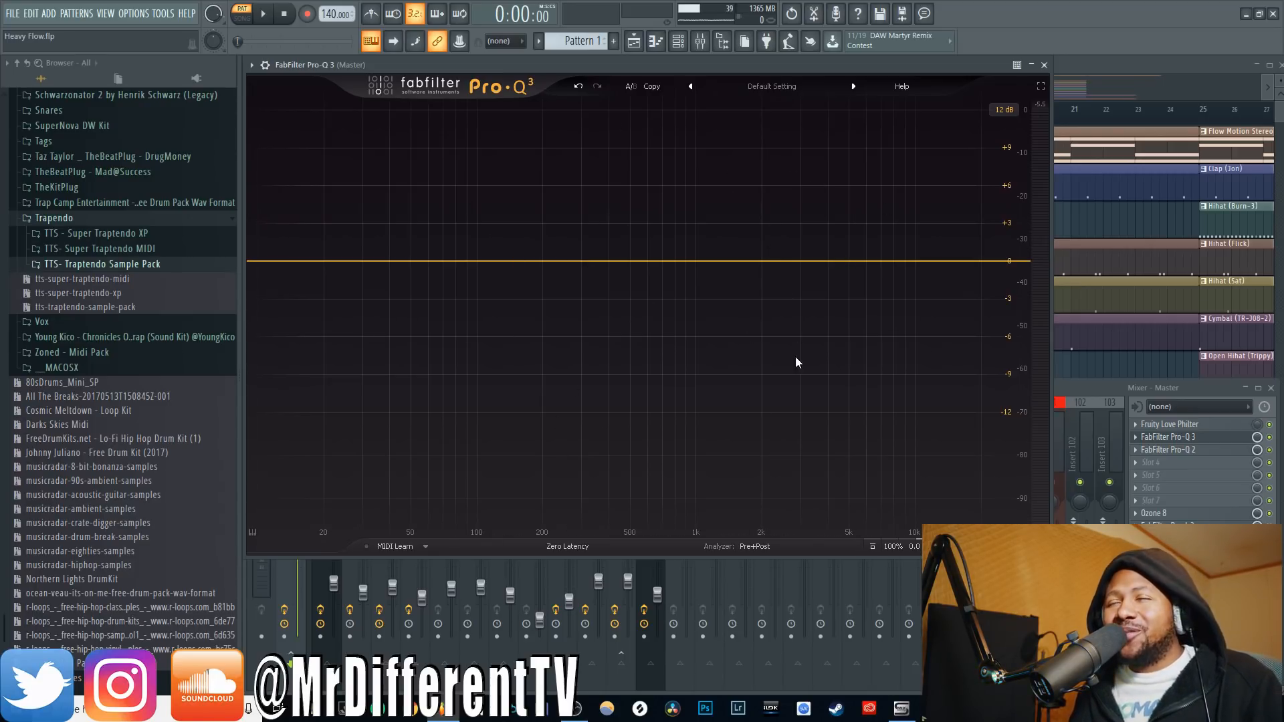
Add a Low Cut band at about 33 Hz and set its slope to Brickwall
click(372, 261)
click(292, 483)
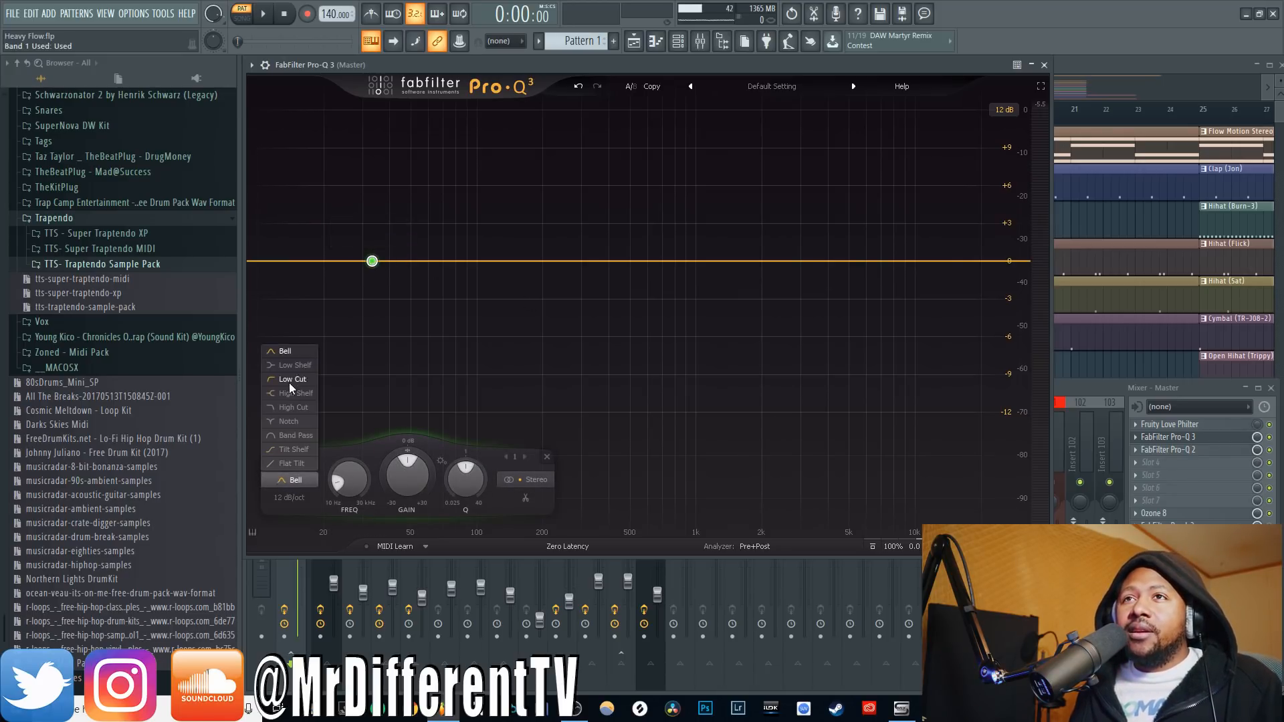
click(289, 379)
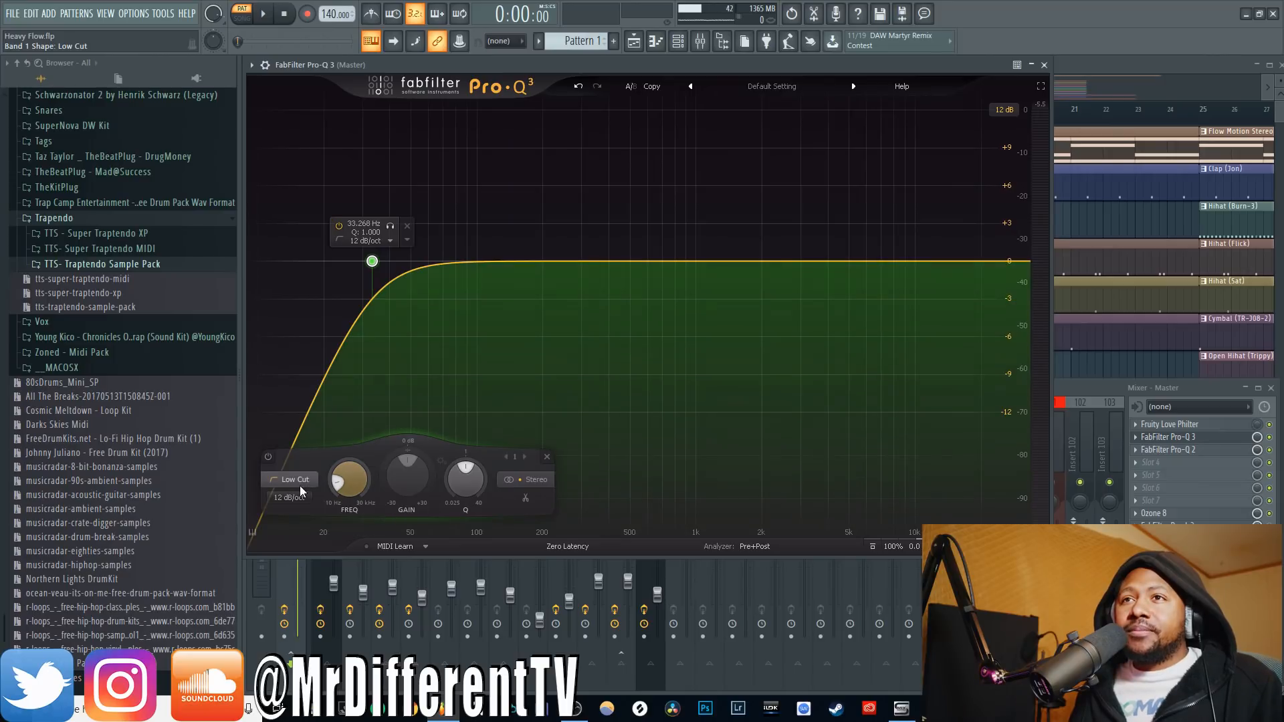
click(289, 502)
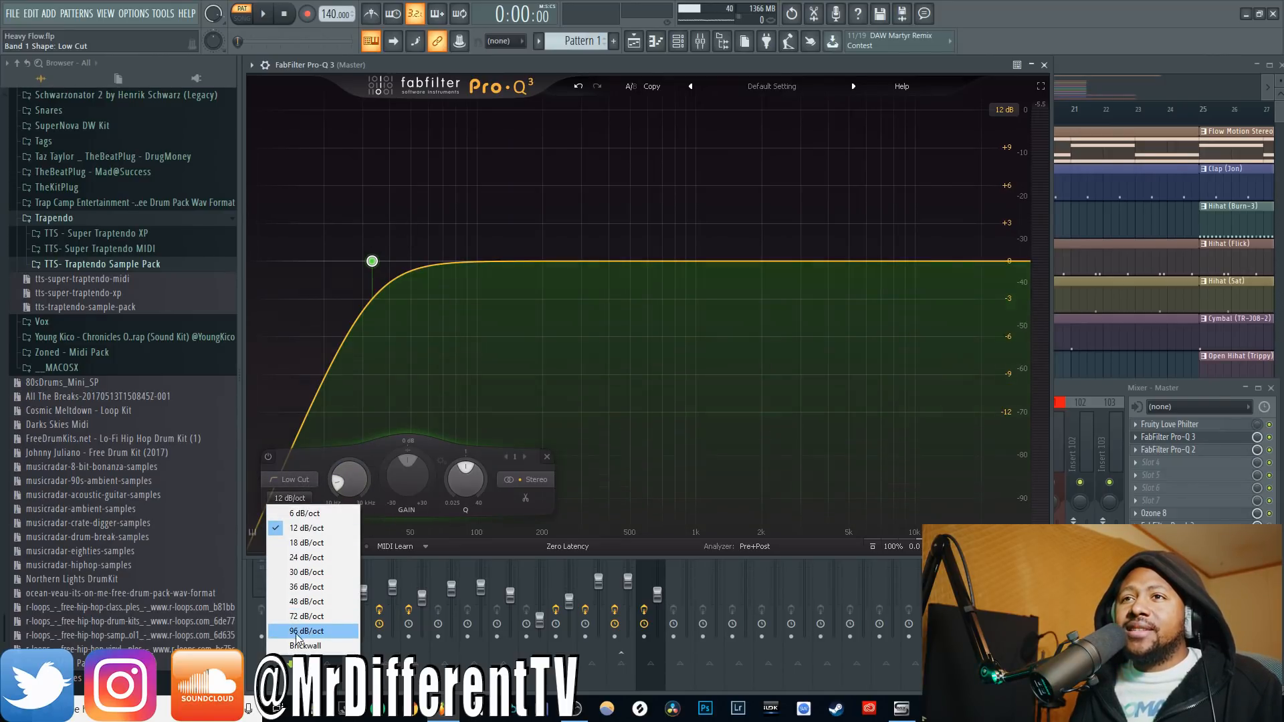
click(329, 653)
Sweep the brickwall low cut's frequency up, down to 10 Hz and back to about 37 Hz, and delete the band
drag(353, 484, 335, 454)
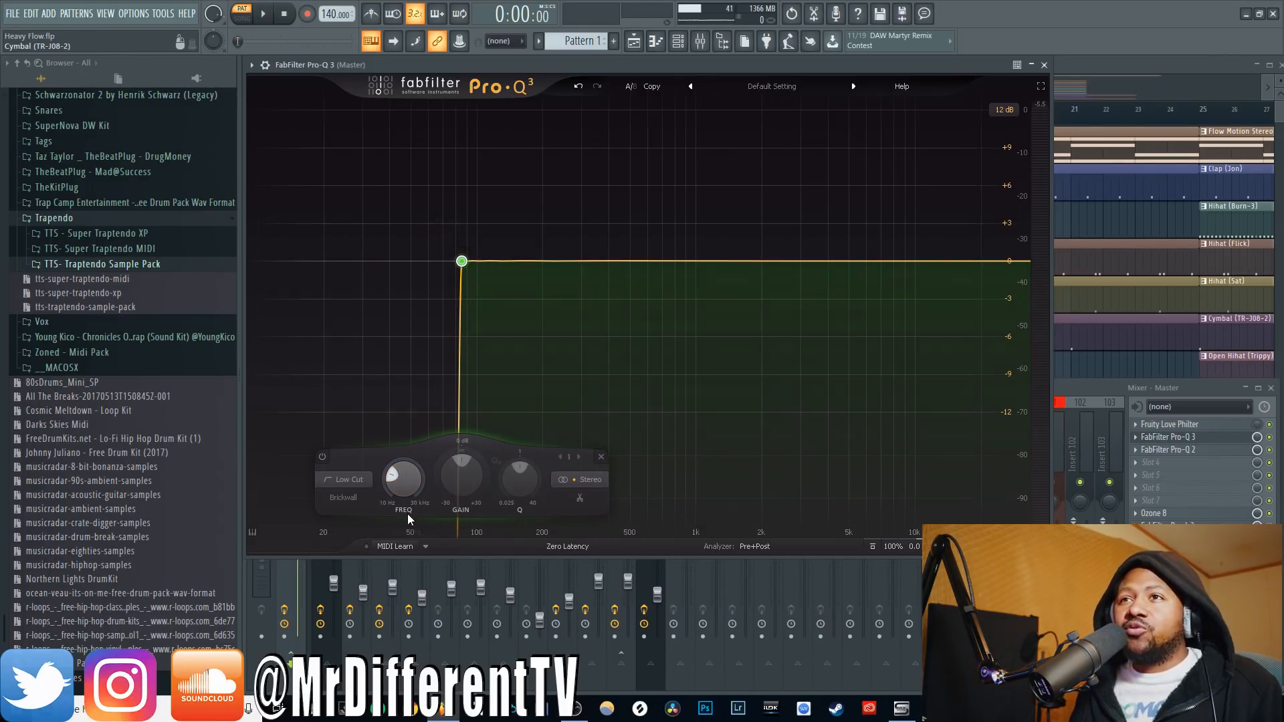
mouse_move(407, 513)
mouse_down()
mouse_move(411, 448)
mouse_move(407, 548)
mouse_move(401, 528)
mouse_up()
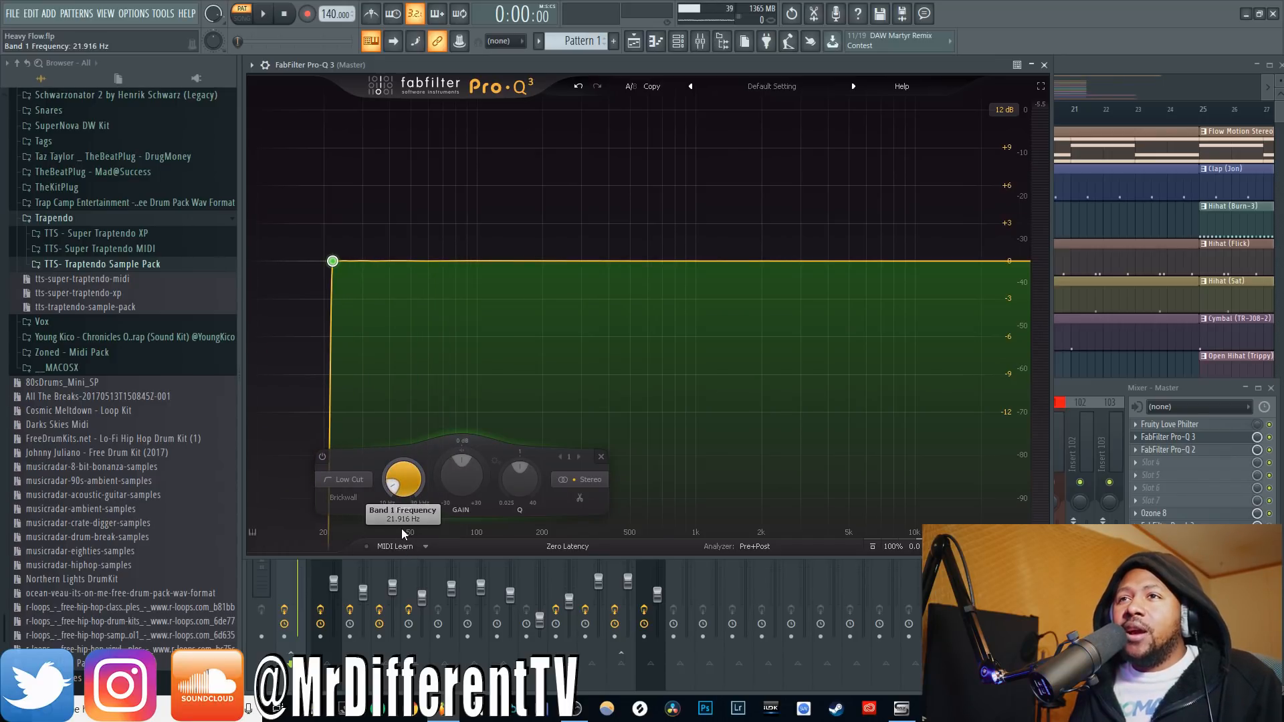
drag(349, 491, 350, 523)
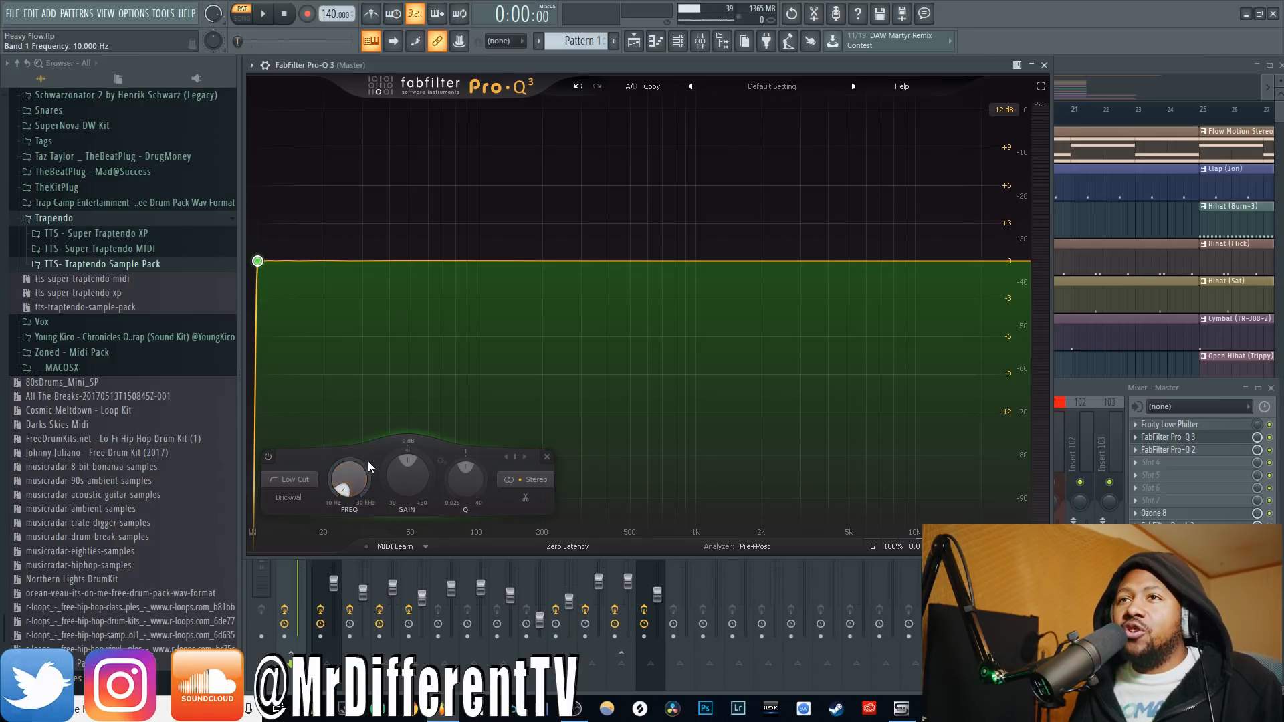
drag(368, 460, 380, 384)
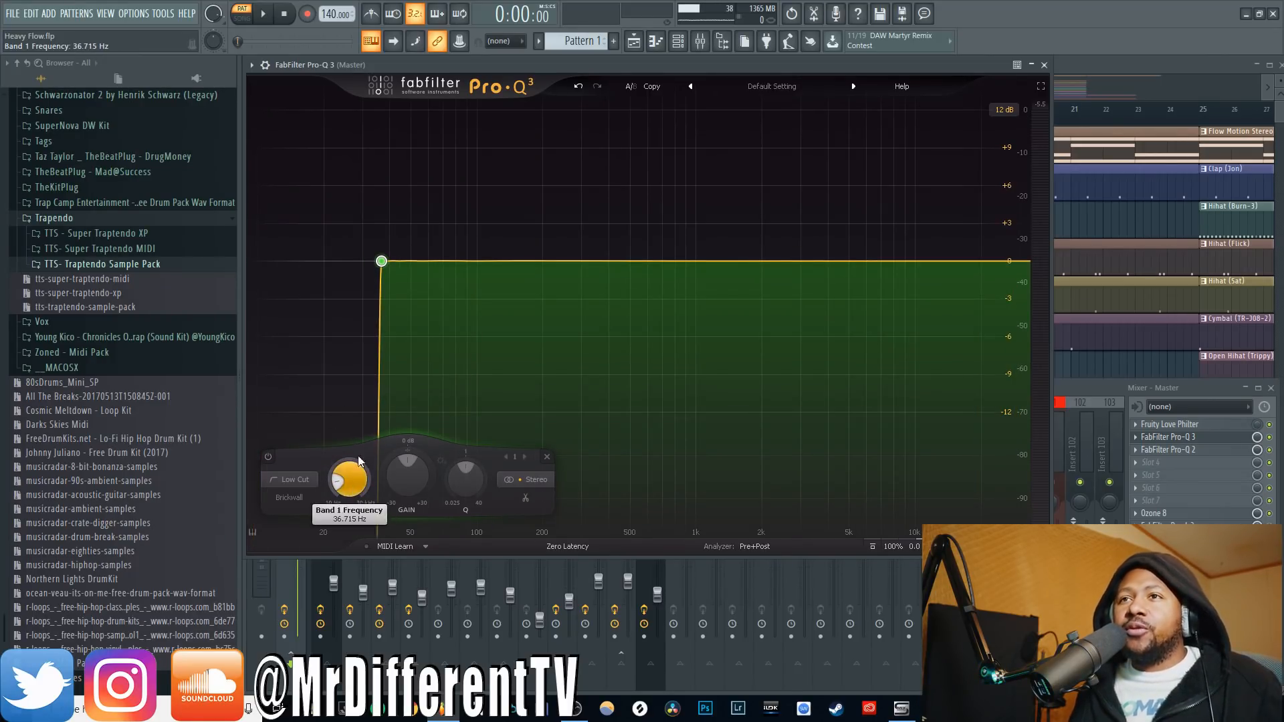
mouse_move(346, 282)
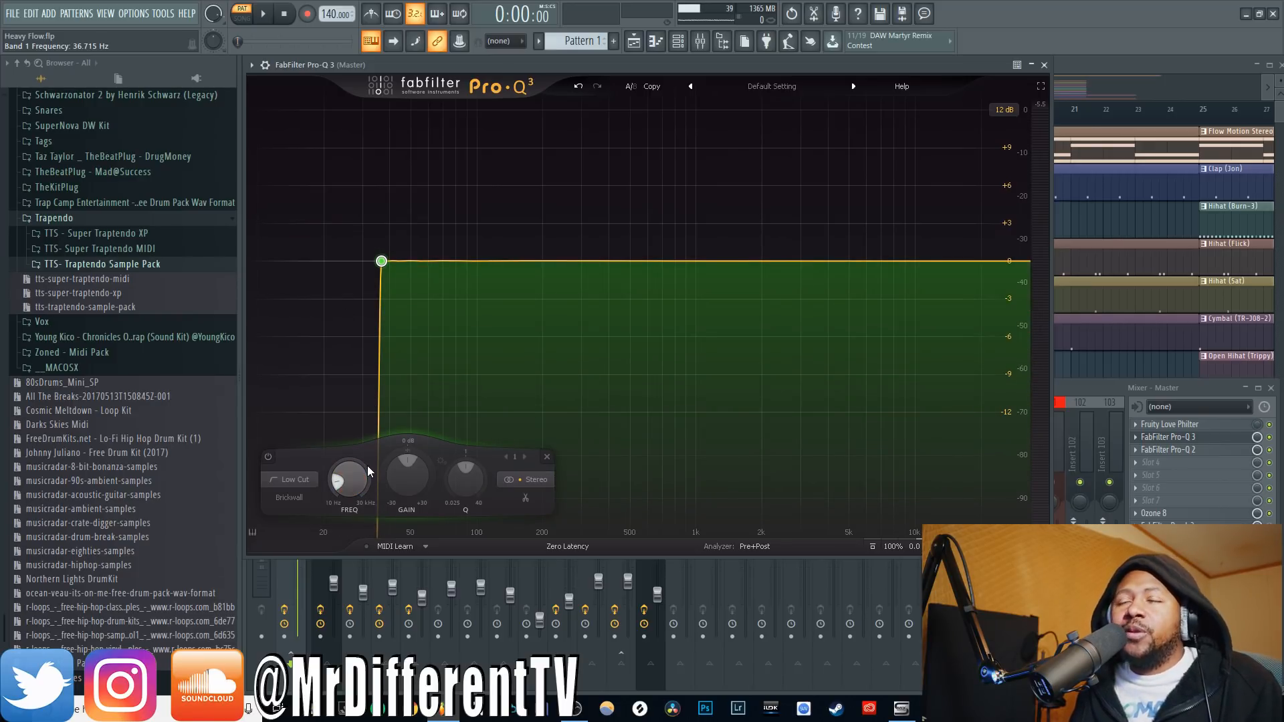
mouse_move(366, 468)
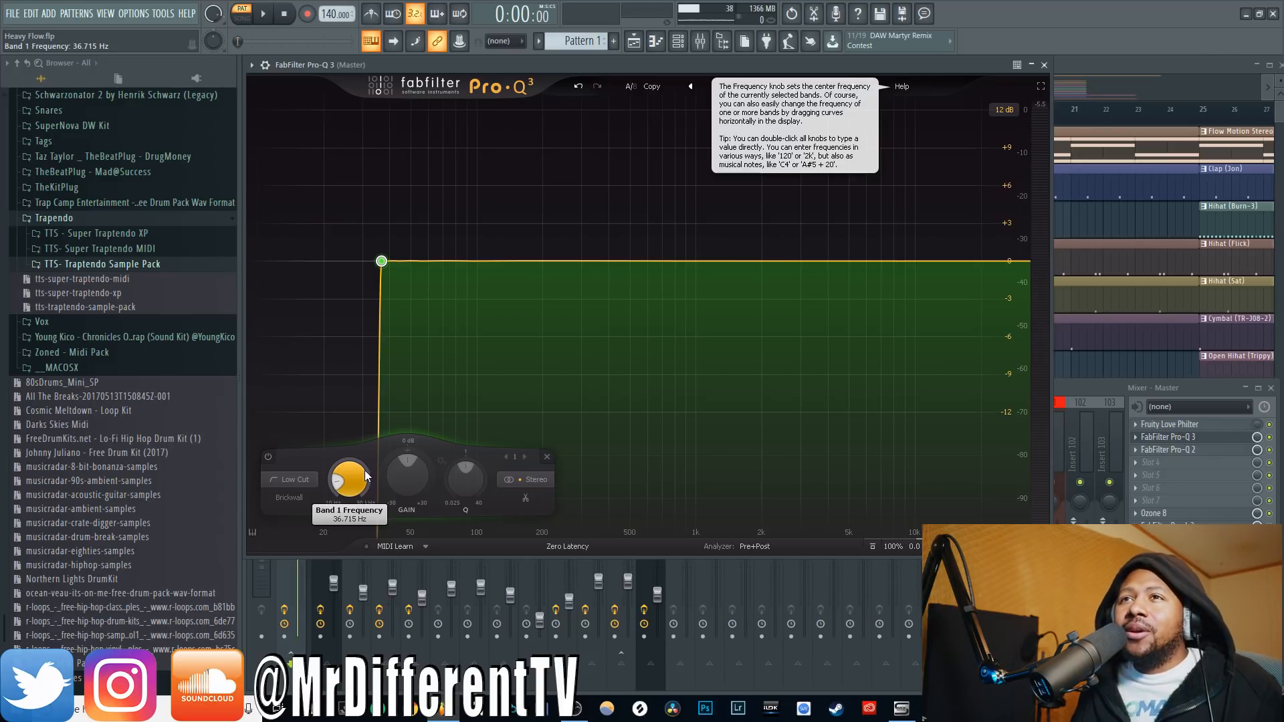
mouse_move(367, 474)
mouse_down()
mouse_move(355, 419)
mouse_move(385, 328)
mouse_move(367, 465)
mouse_up()
click(546, 457)
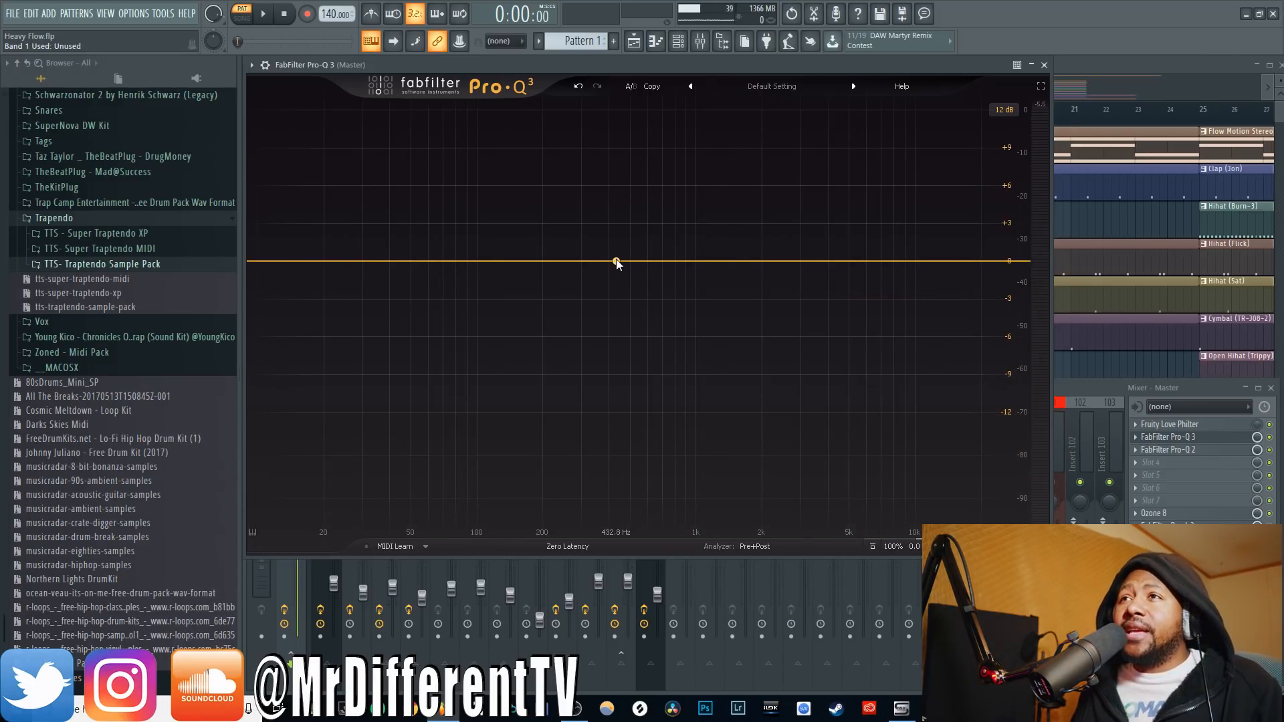
Place a bell band at about 594 Hz with about +2.1 dB gain and open its stereo placement options
drag(616, 263, 575, 226)
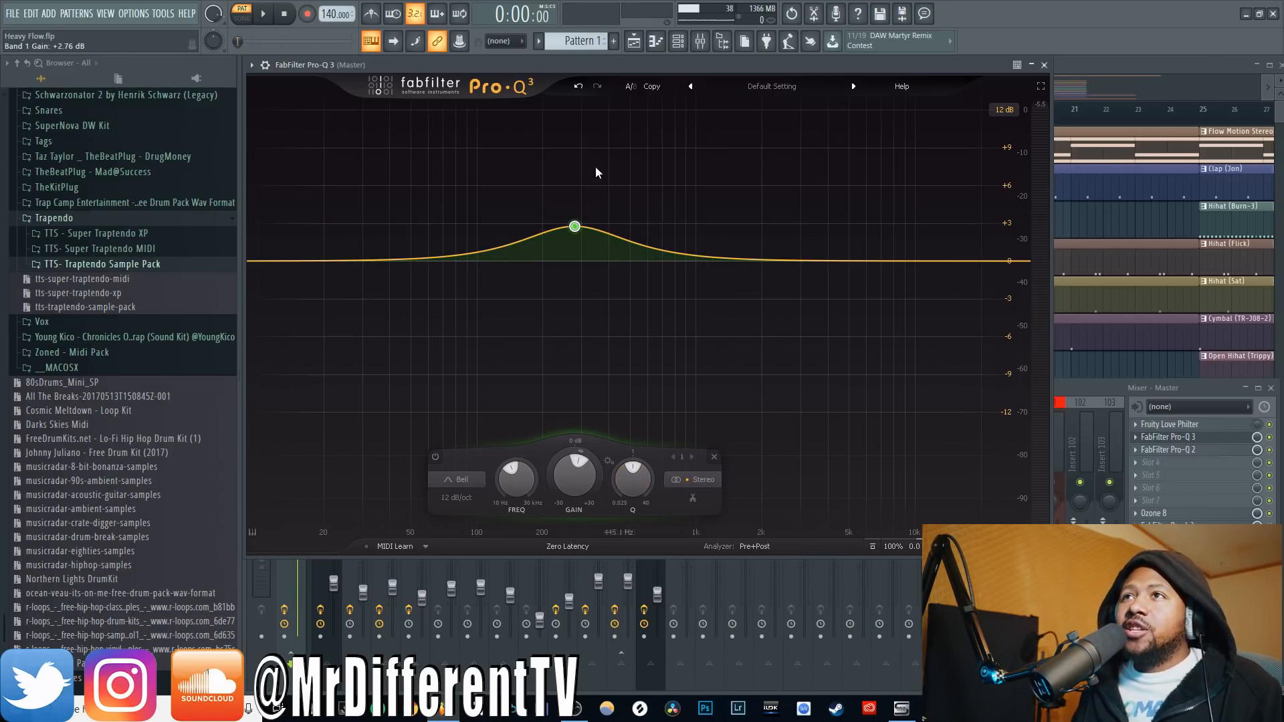
mouse_move(574, 224)
drag(575, 228, 645, 234)
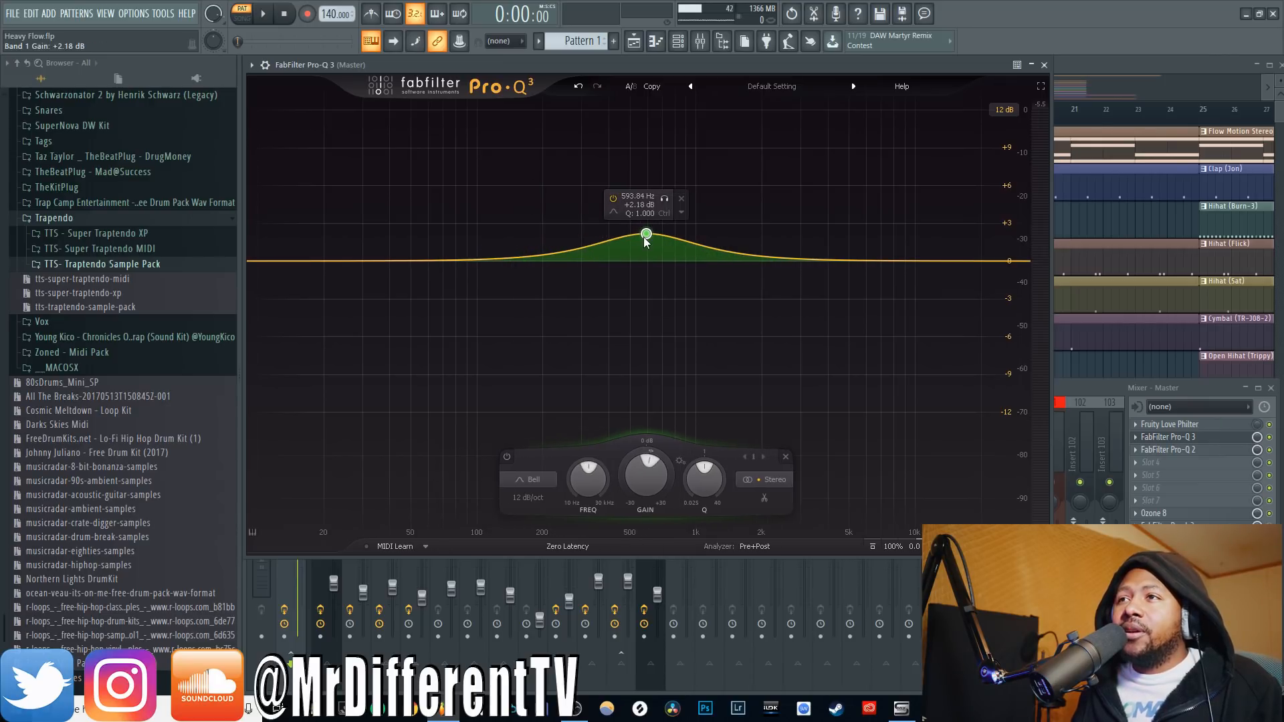
click(767, 482)
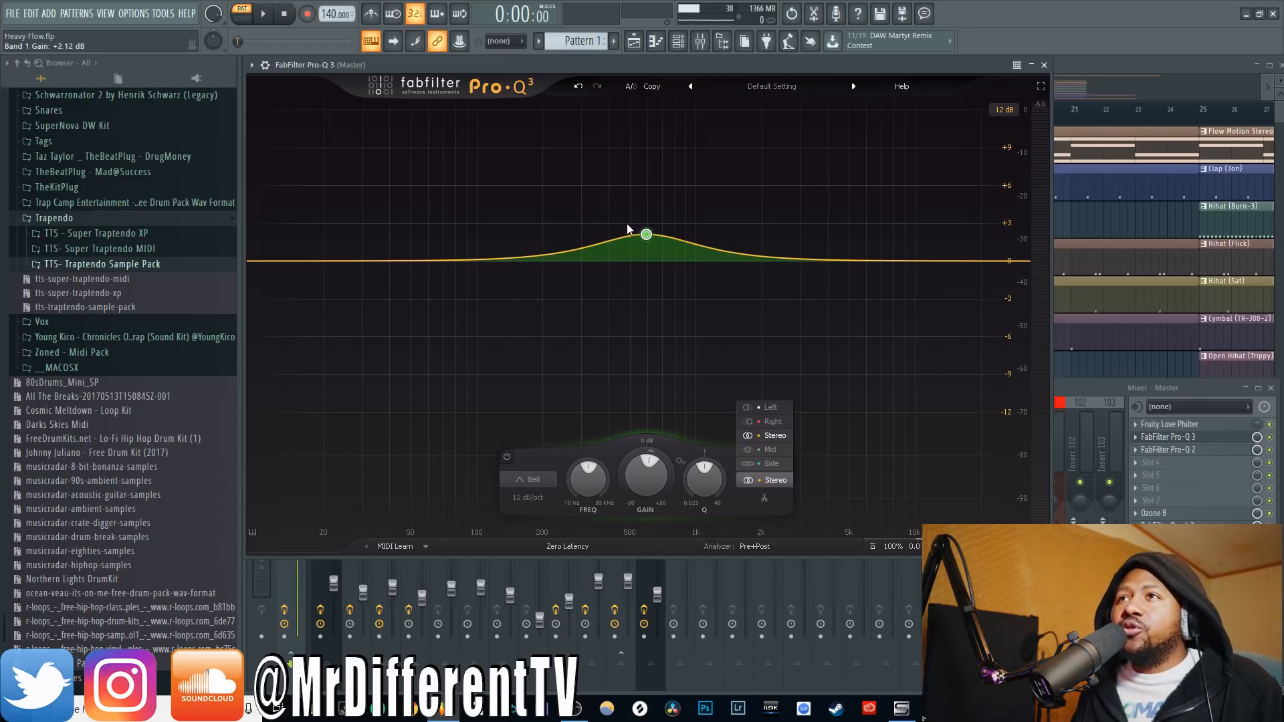
Move the bell band down to about 73 Hz and change its shape to Low Cut
click(646, 235)
drag(646, 235, 446, 250)
click(326, 480)
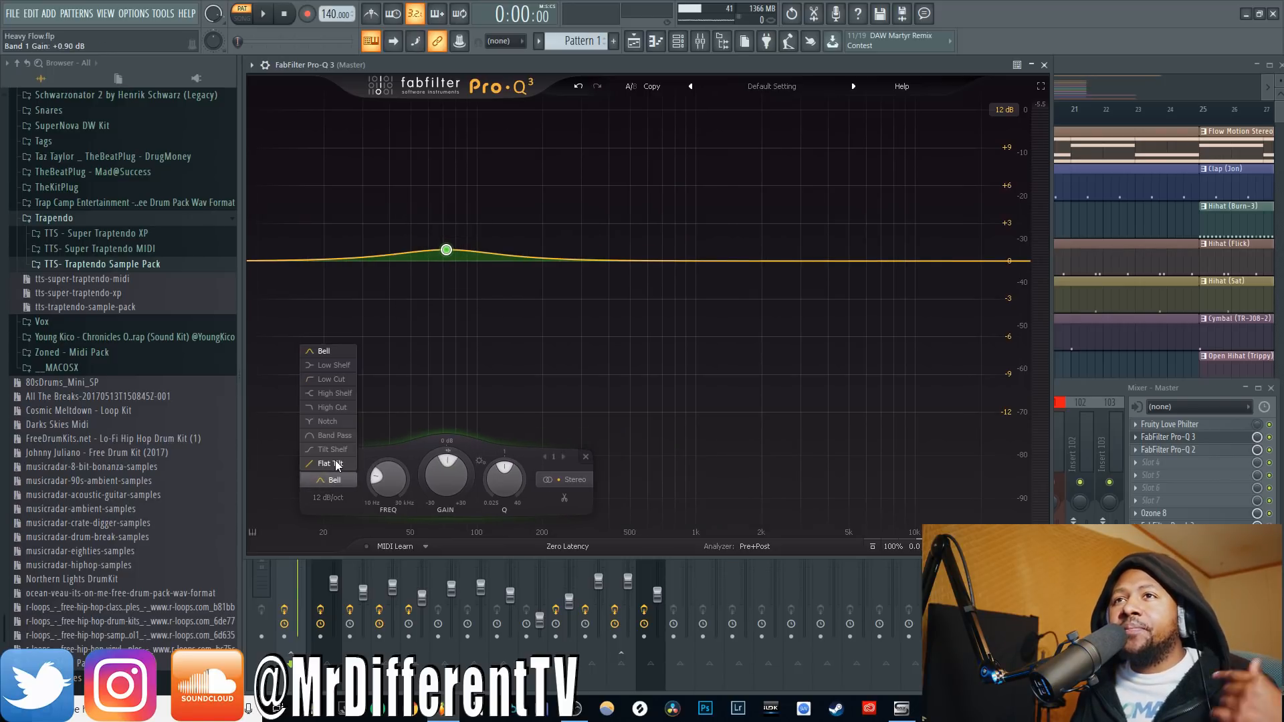
click(338, 379)
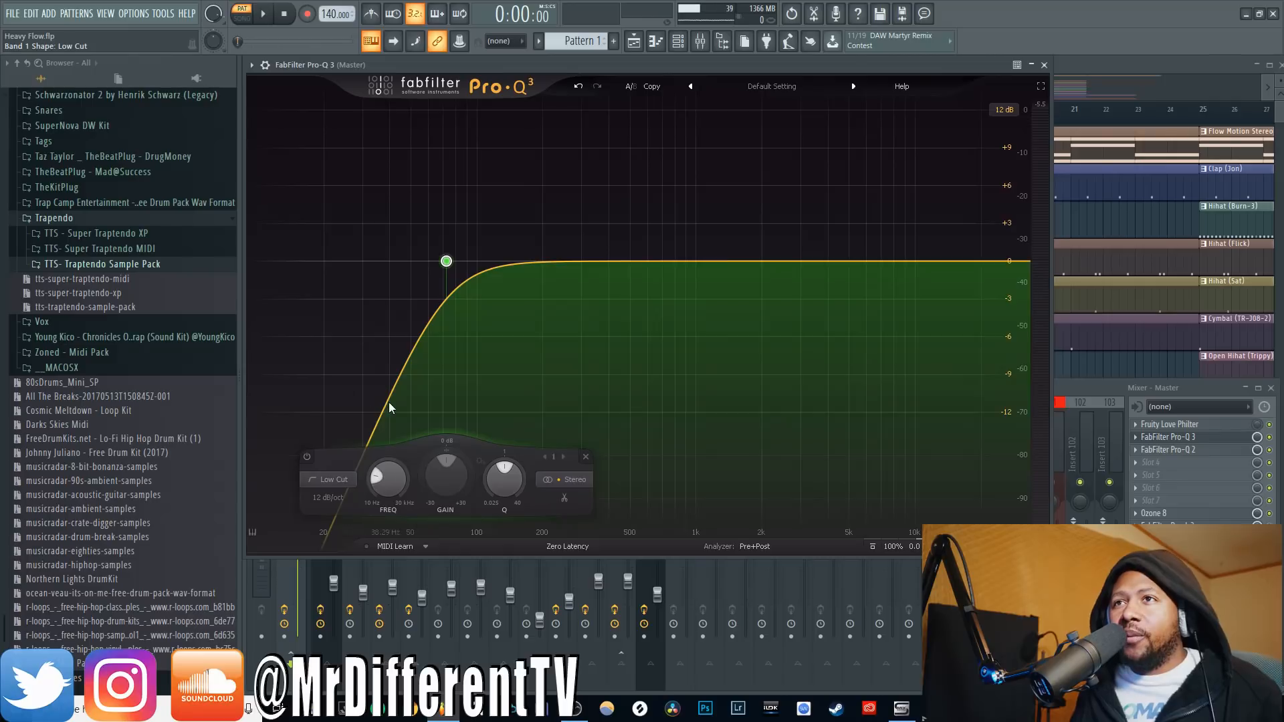
Set the low cut's stereo placement to Side and raise its frequency to about 633 Hz
click(561, 479)
click(559, 461)
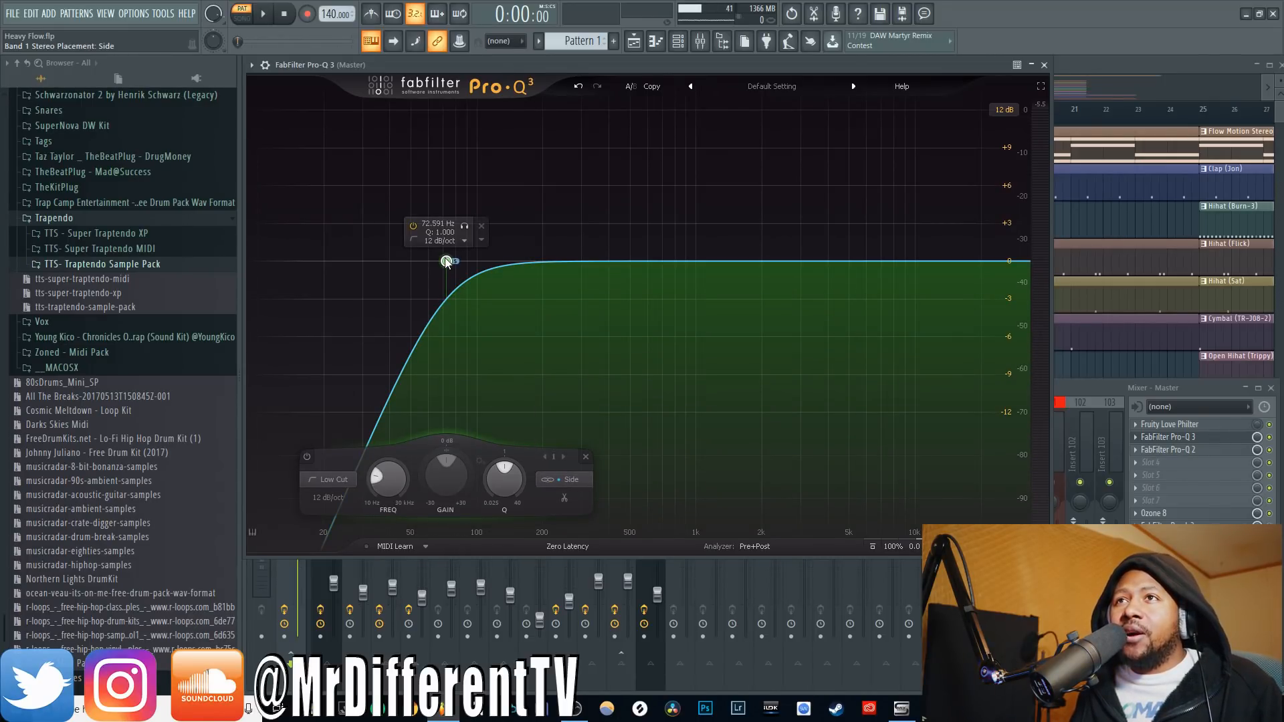
drag(445, 260, 652, 256)
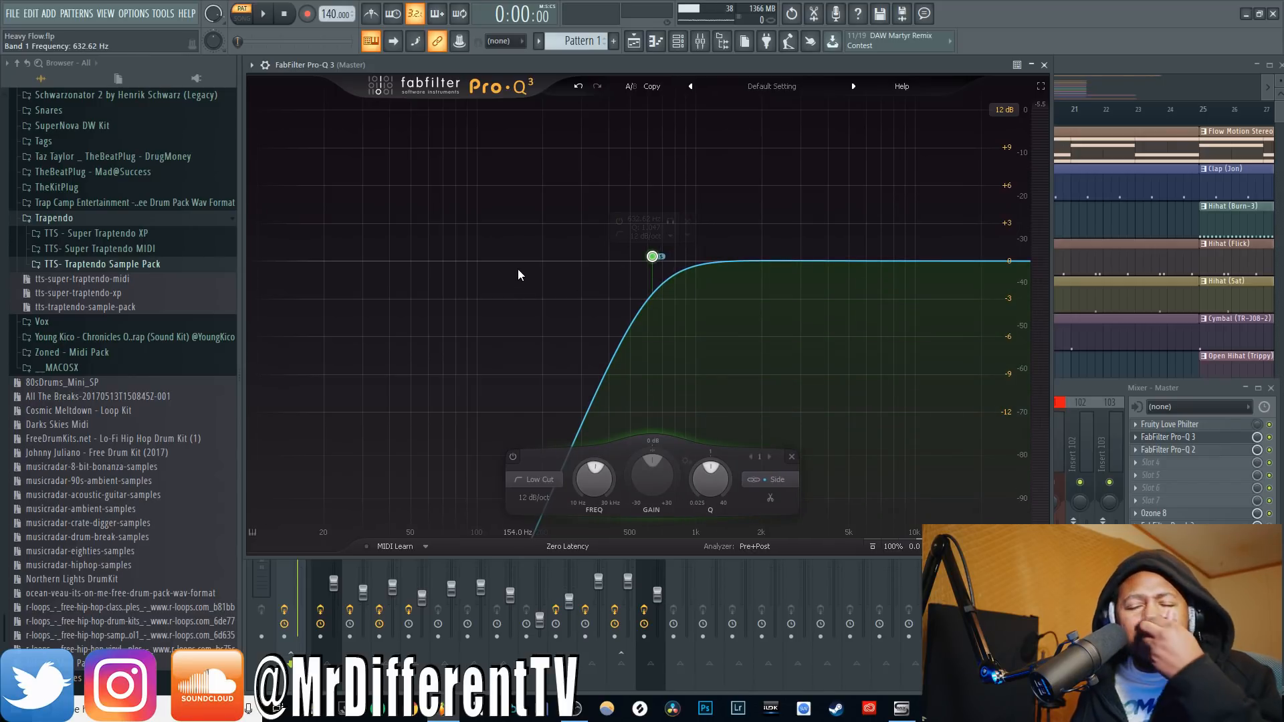
Add a second bell band with Mid stereo placement at about 84 Hz and about +3 dB gain
drag(794, 262, 740, 218)
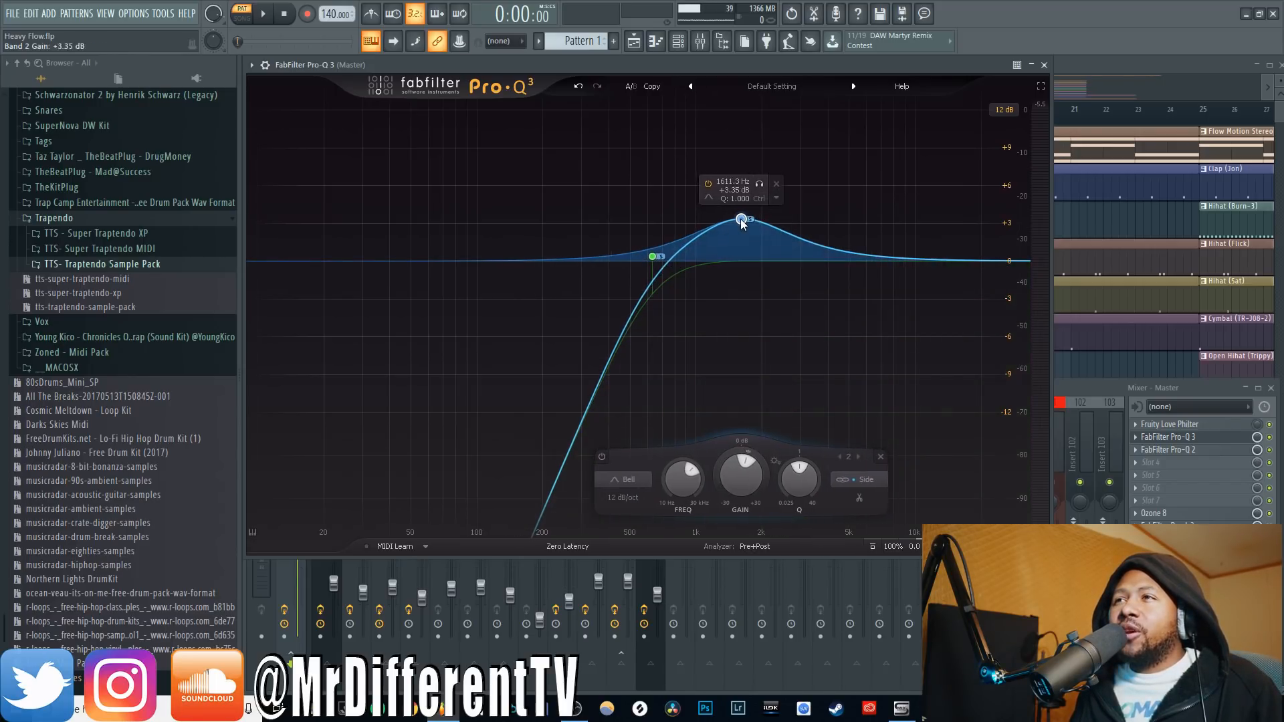
click(857, 479)
click(861, 443)
drag(740, 219, 460, 228)
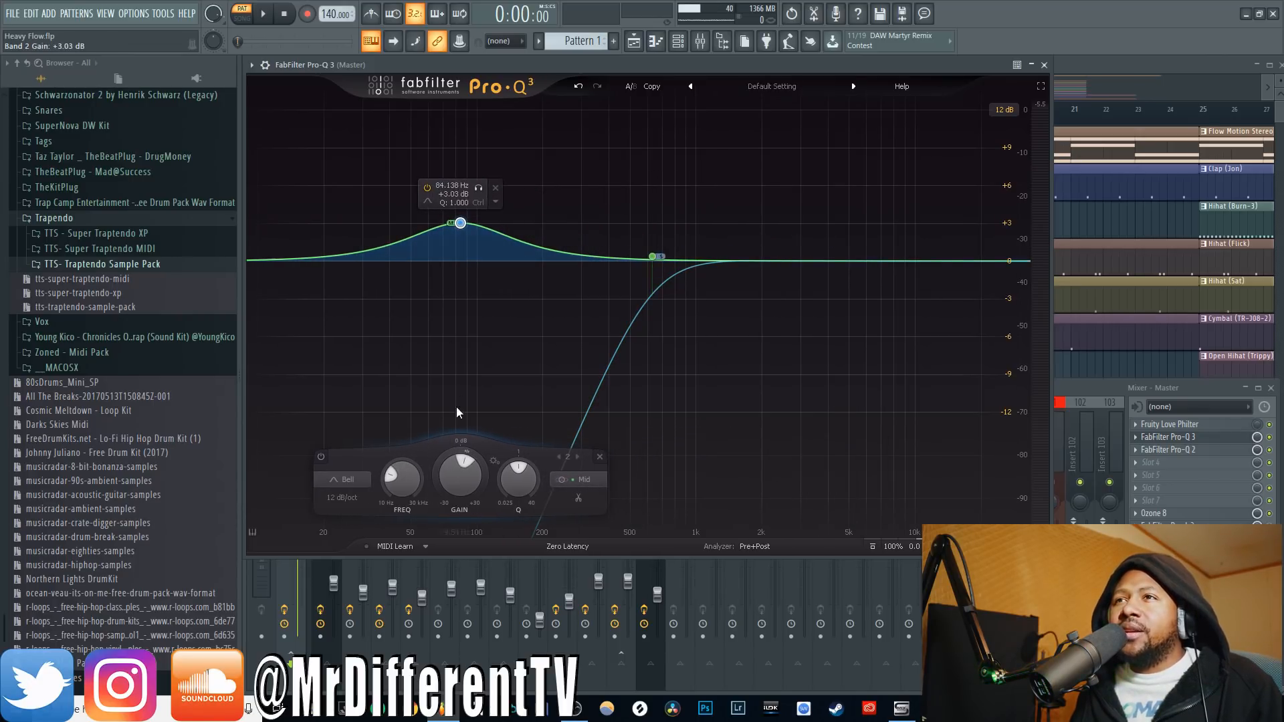
Try the Left stereo placement on the bell band at about 84 Hz
click(595, 482)
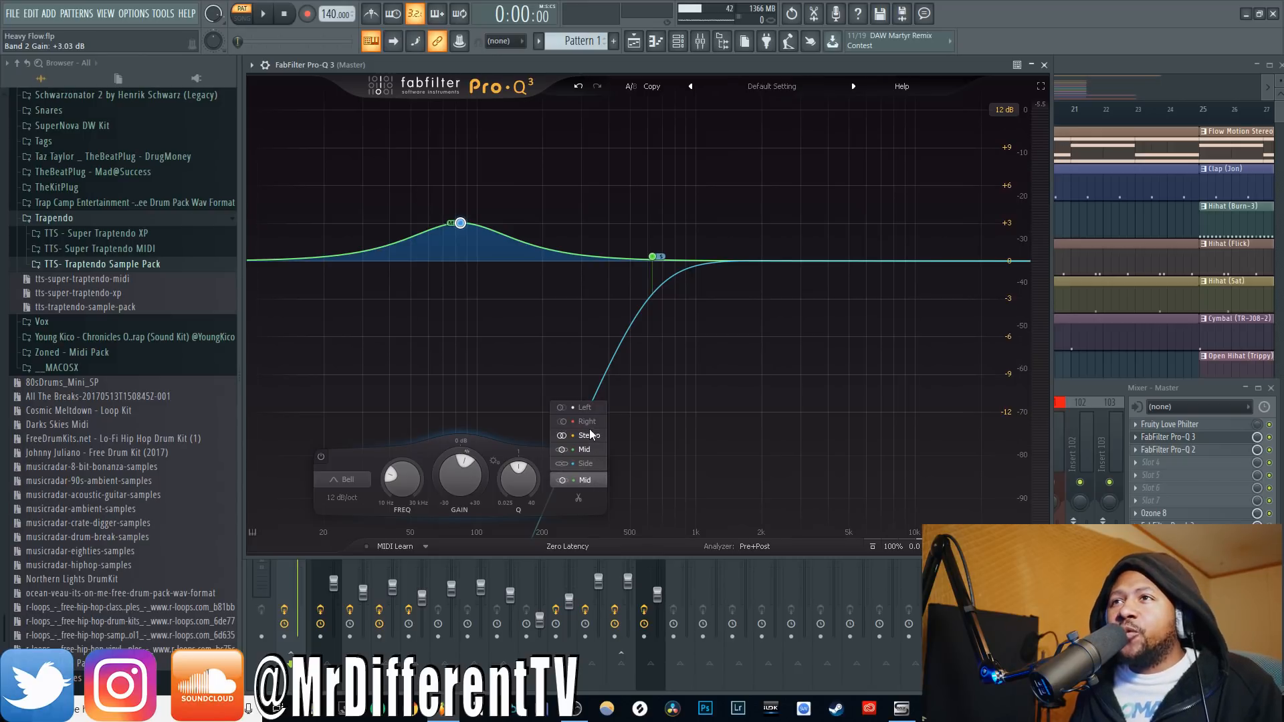
click(586, 408)
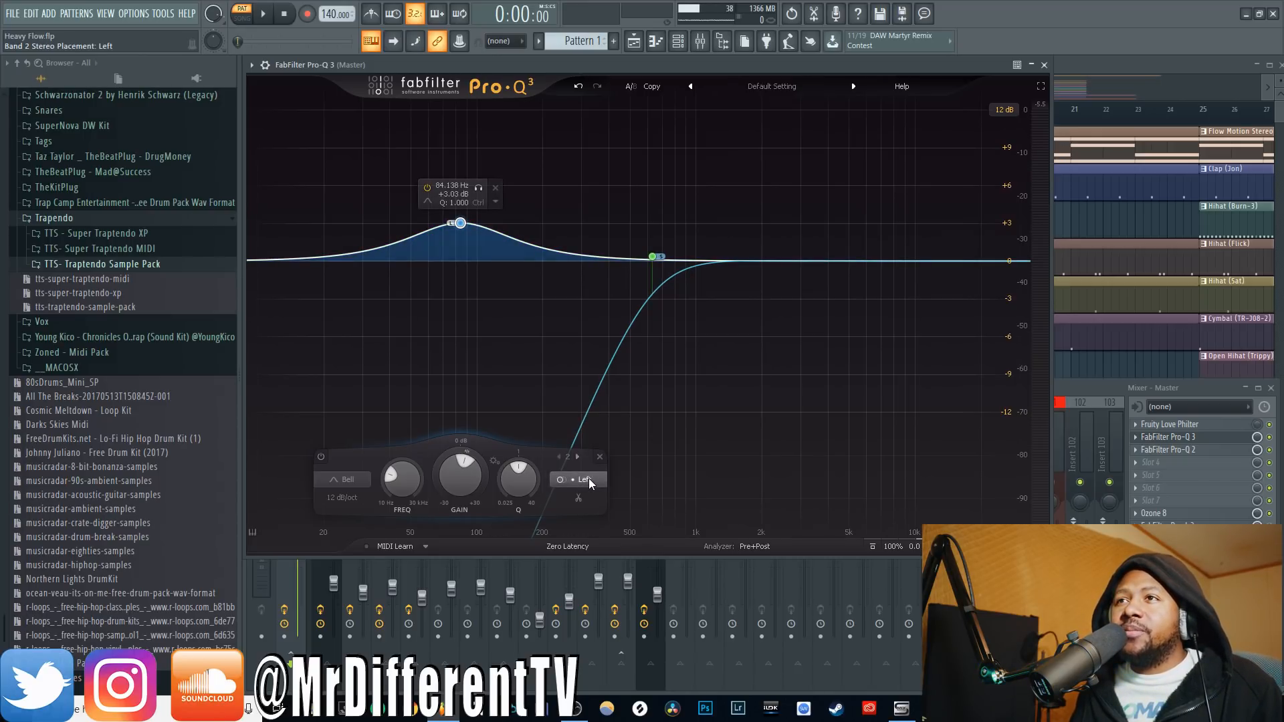
Add a third bell band with Left stereo placement and move it to about 8115 Hz with about -5.5 dB gain
click(528, 230)
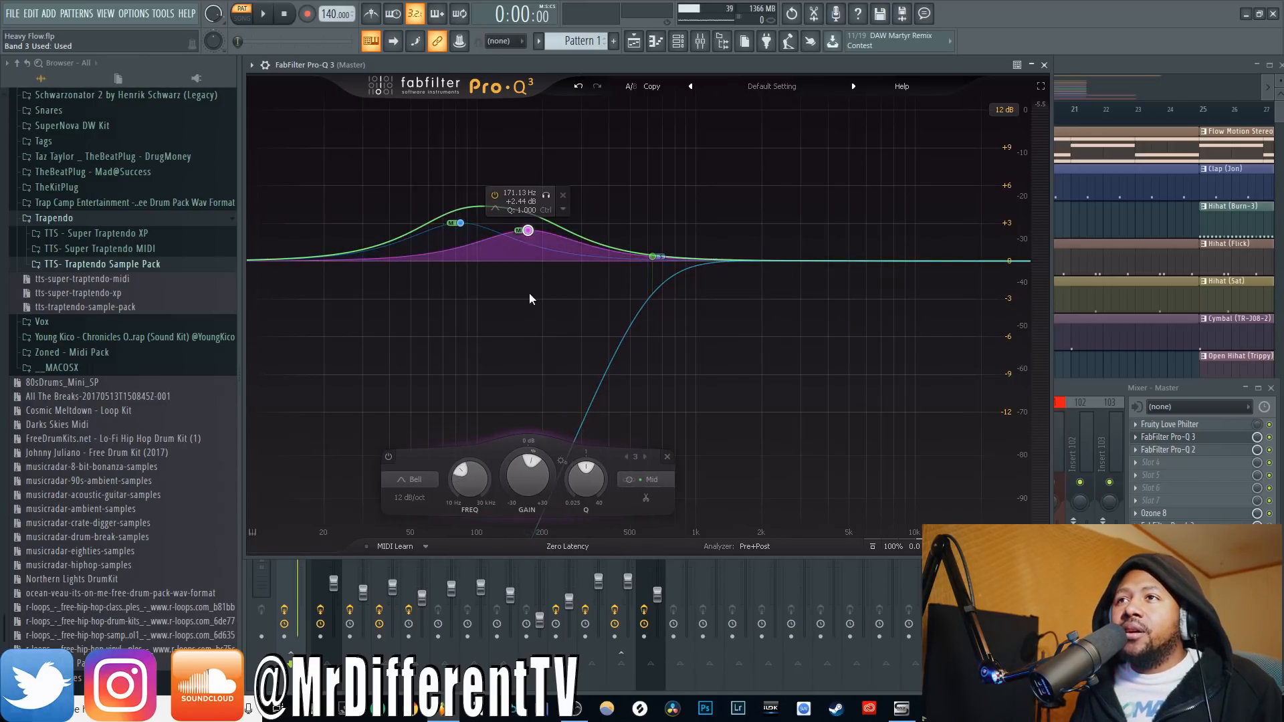
click(643, 481)
click(646, 408)
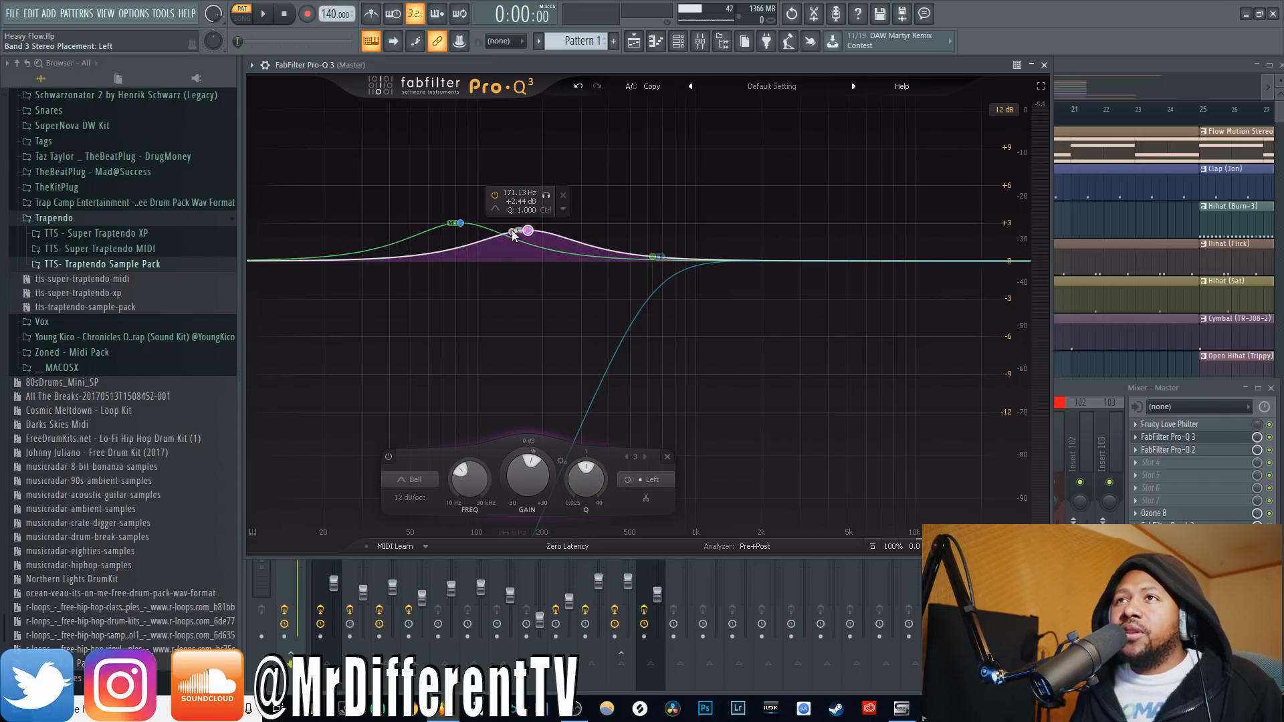
drag(512, 230, 879, 330)
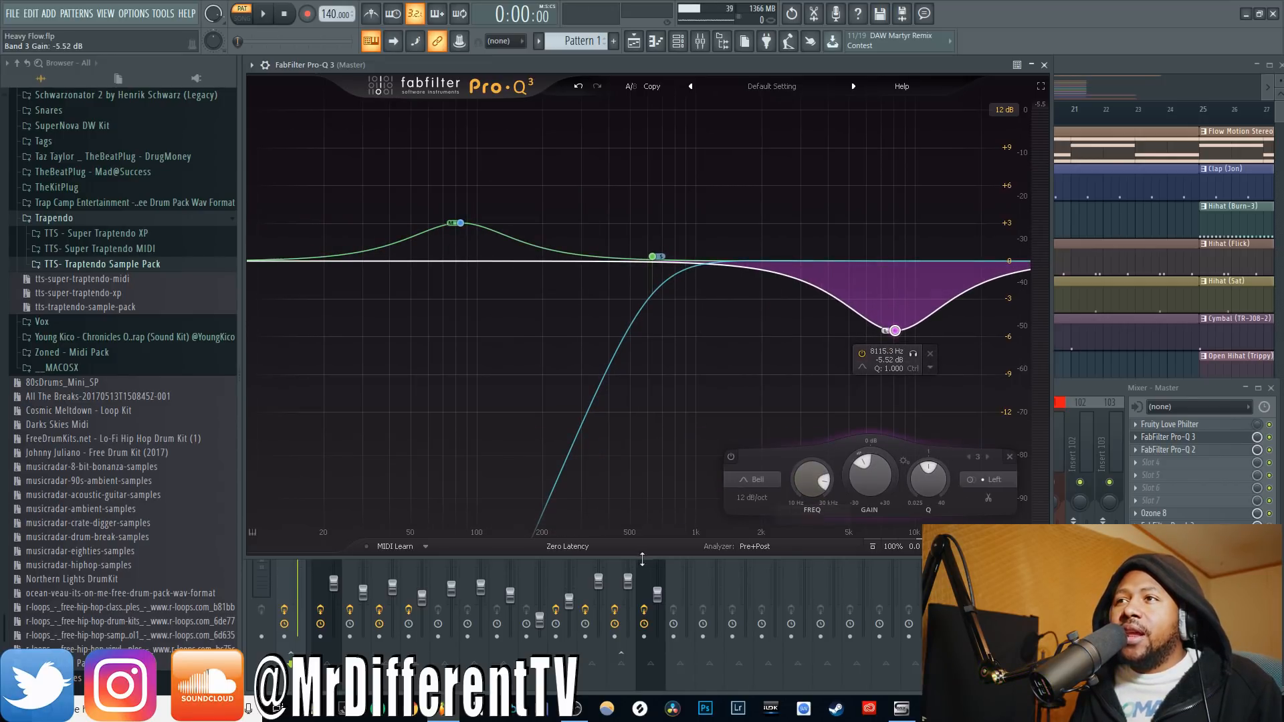
Open the master channel's Pro-Q 2, view its channel mode options for comparison, and close it
click(1196, 450)
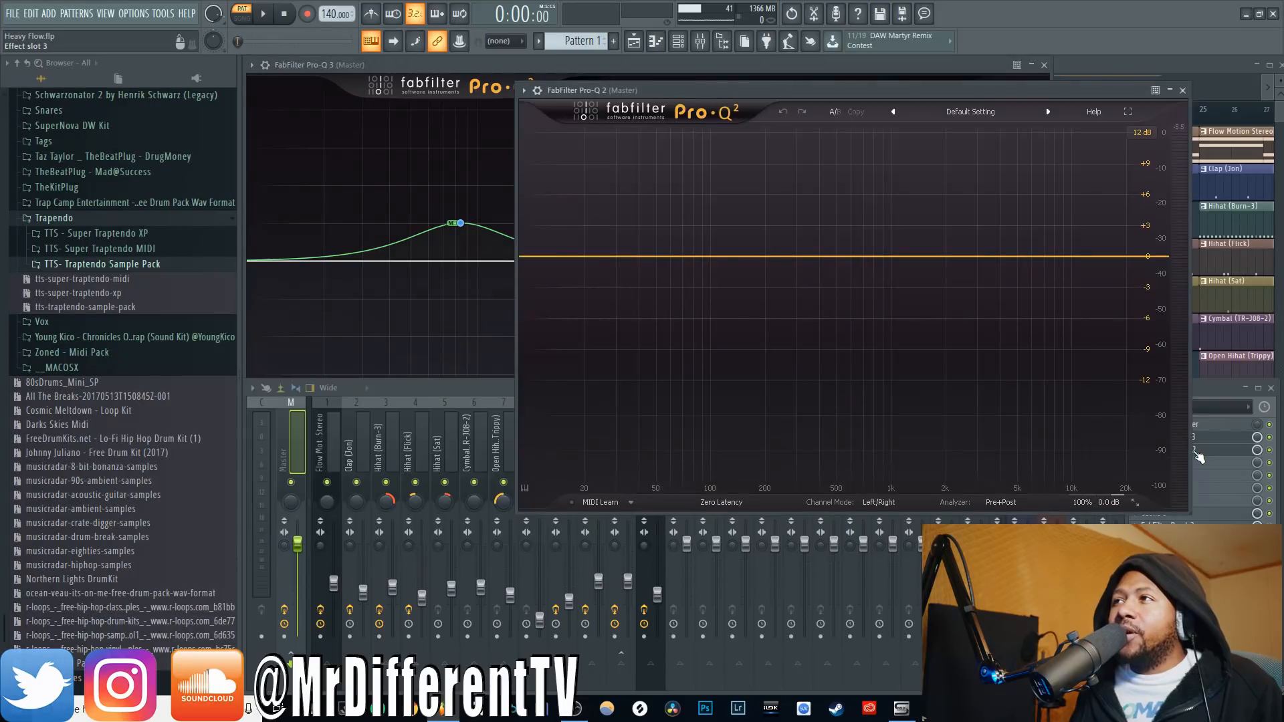
click(879, 502)
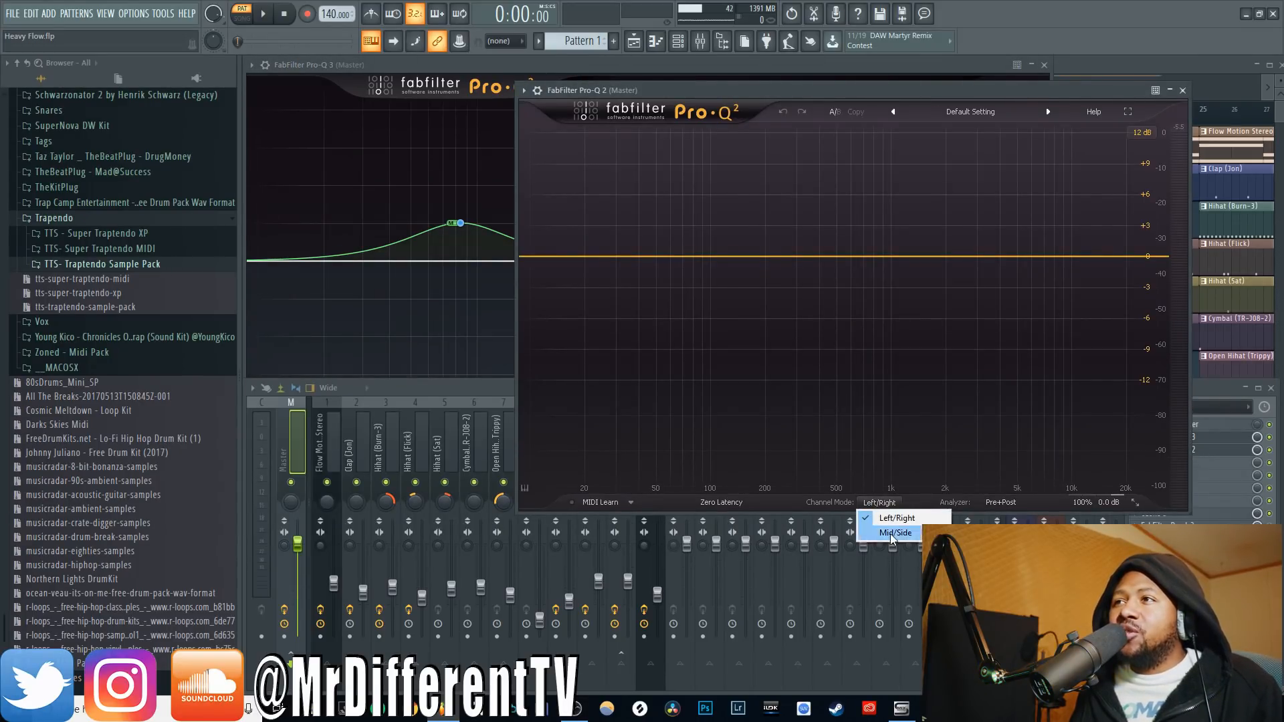
click(1182, 91)
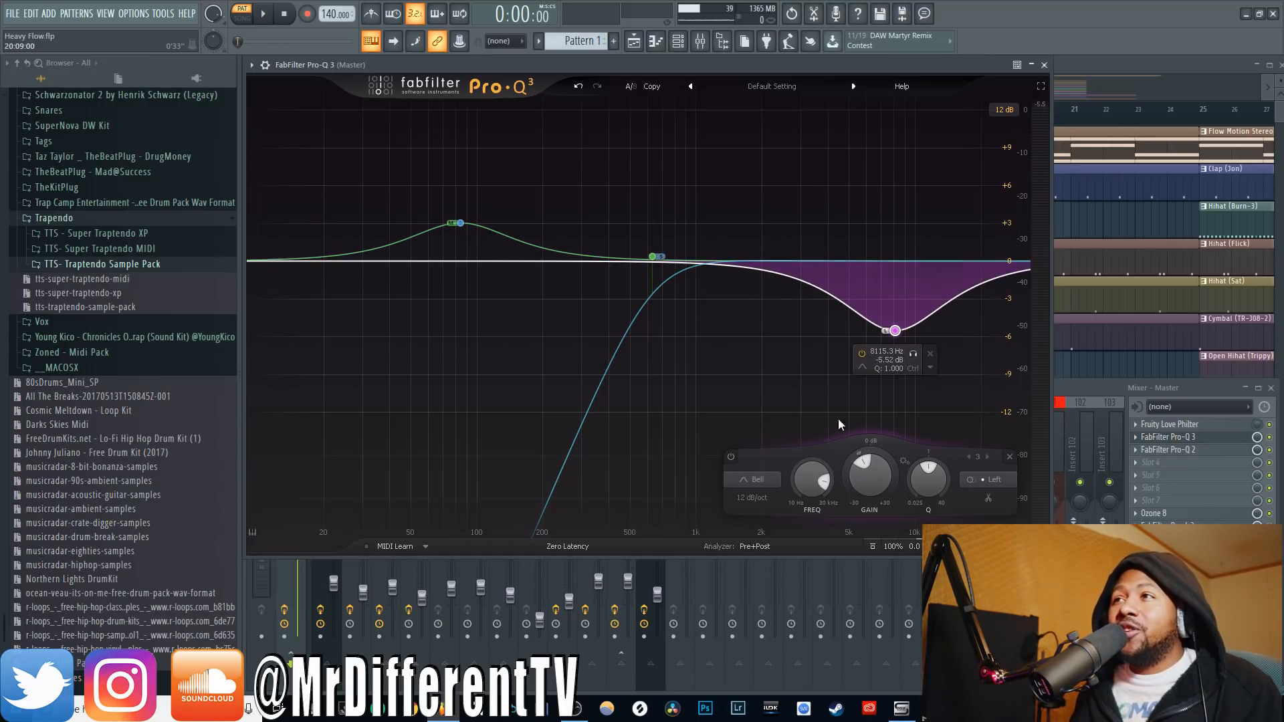
Select all three bands in the master's Pro-Q 3 and delete them
drag(550, 394, 916, 230)
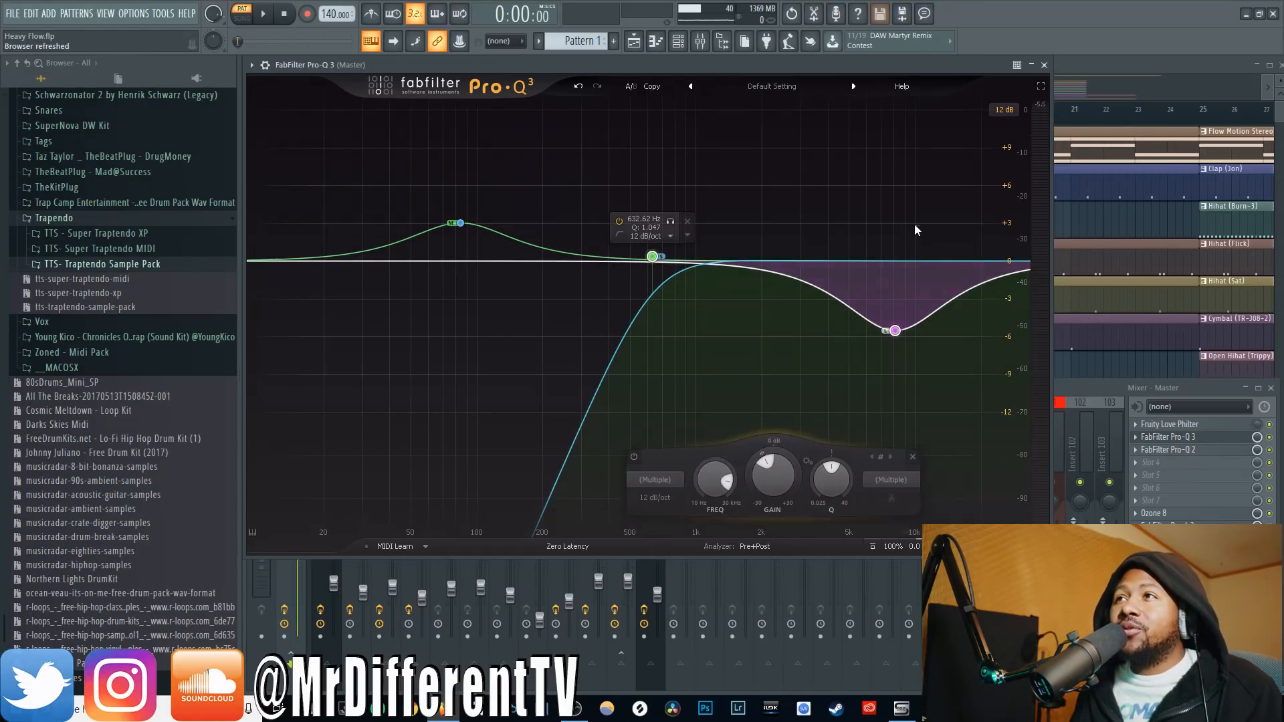
drag(1005, 204, 295, 368)
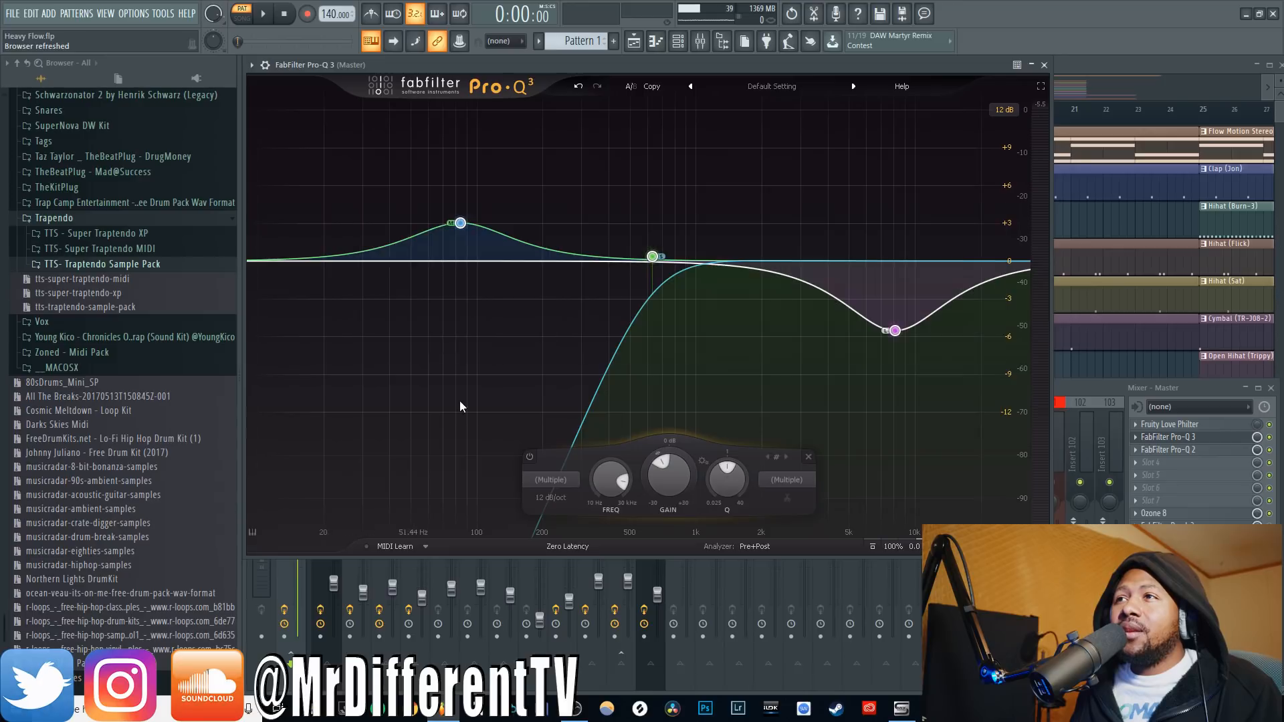
click(808, 458)
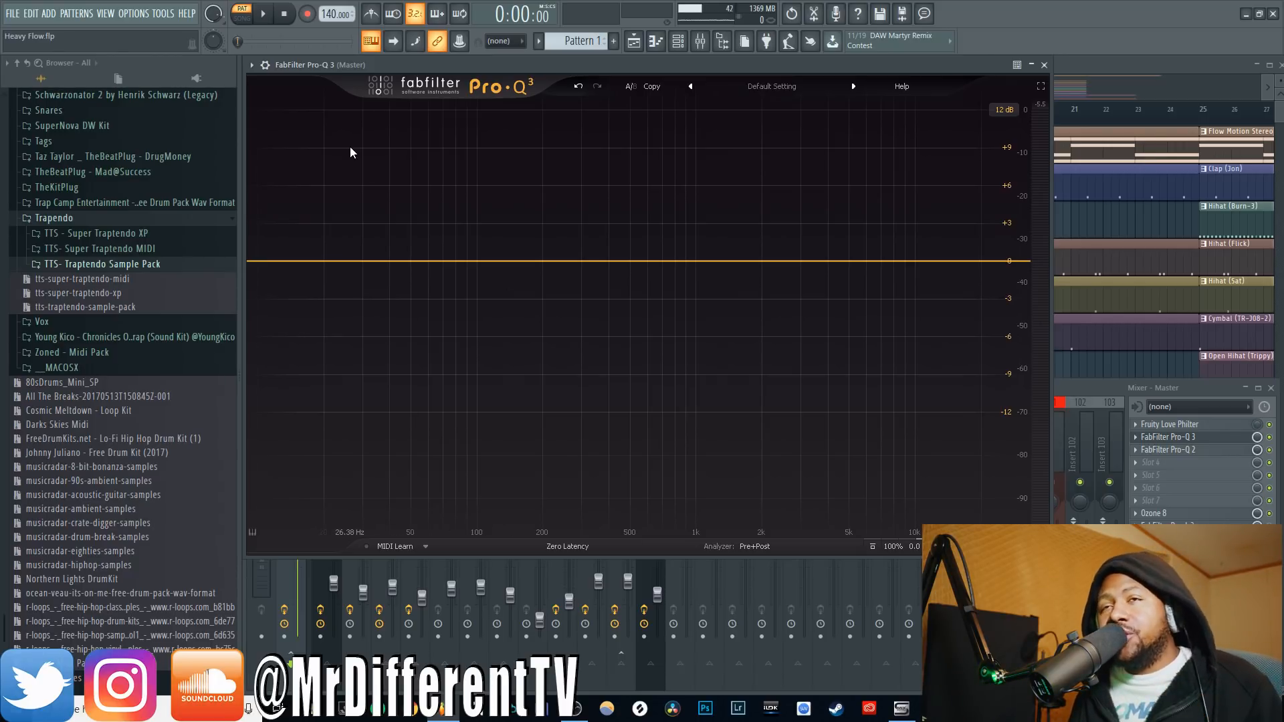
Play the song and examine the labelled frequency peaks in the master's live spectrum, then stop playback
click(263, 13)
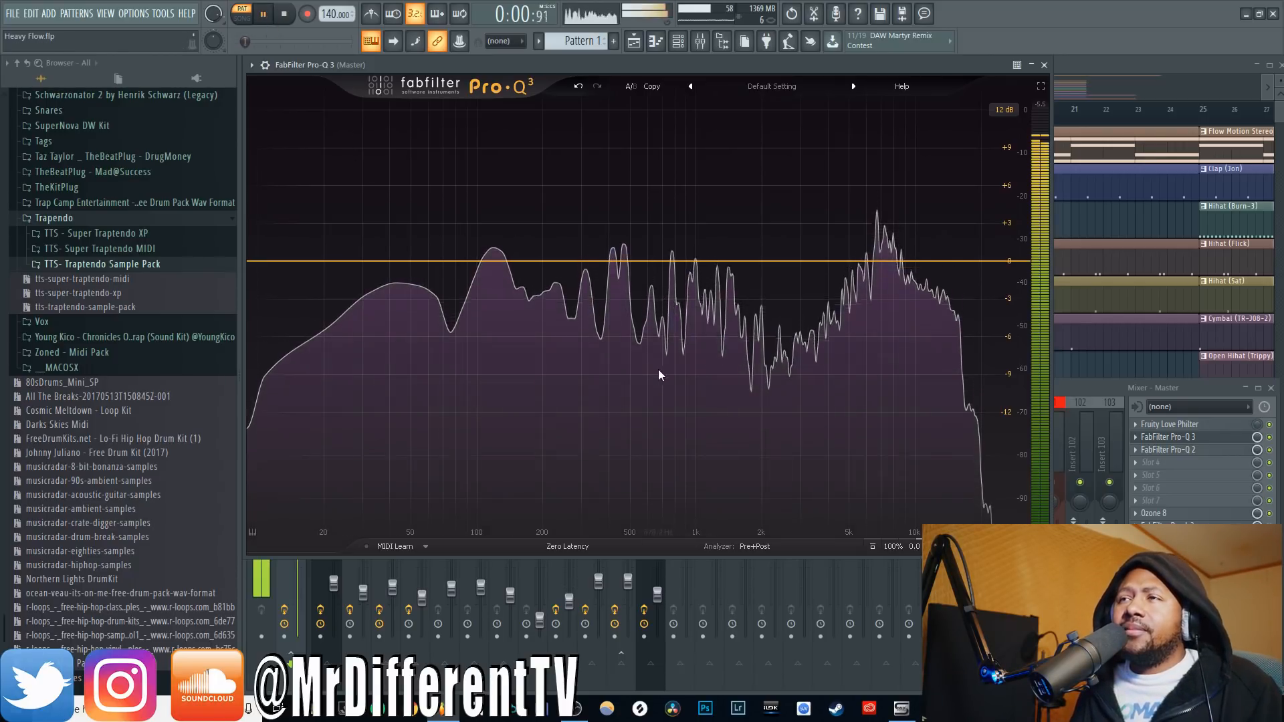
click(286, 14)
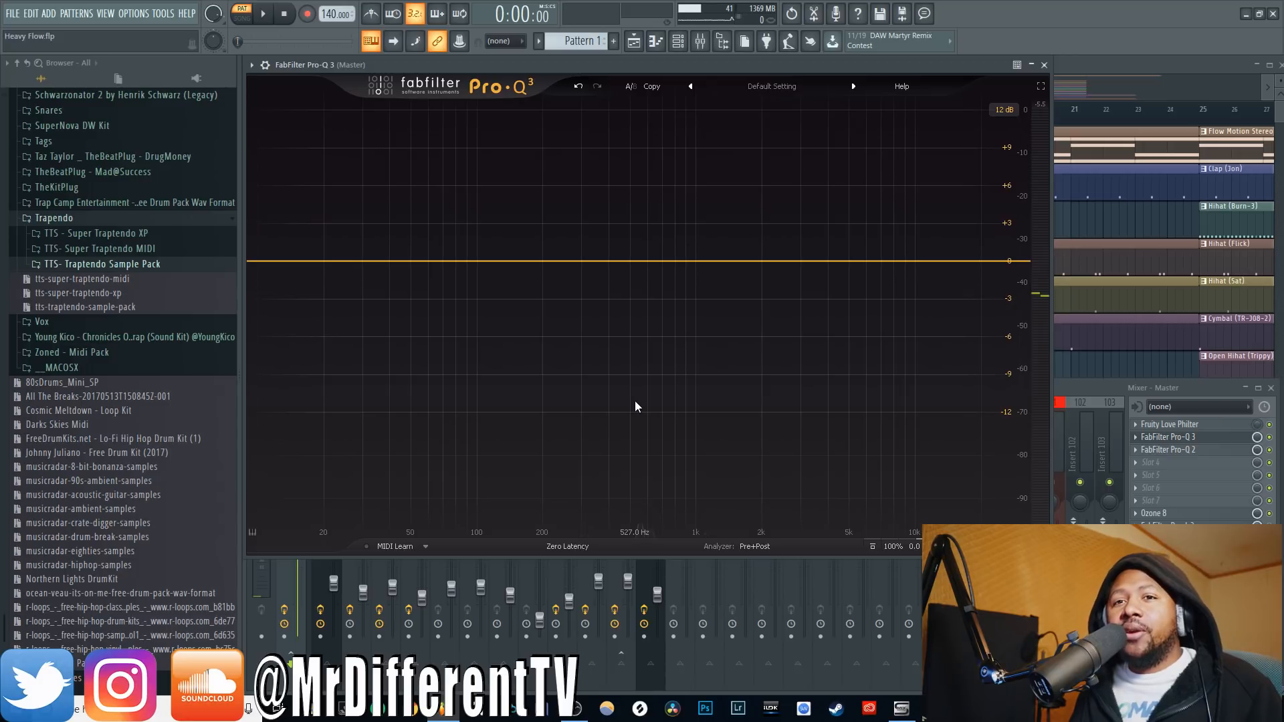
click(266, 13)
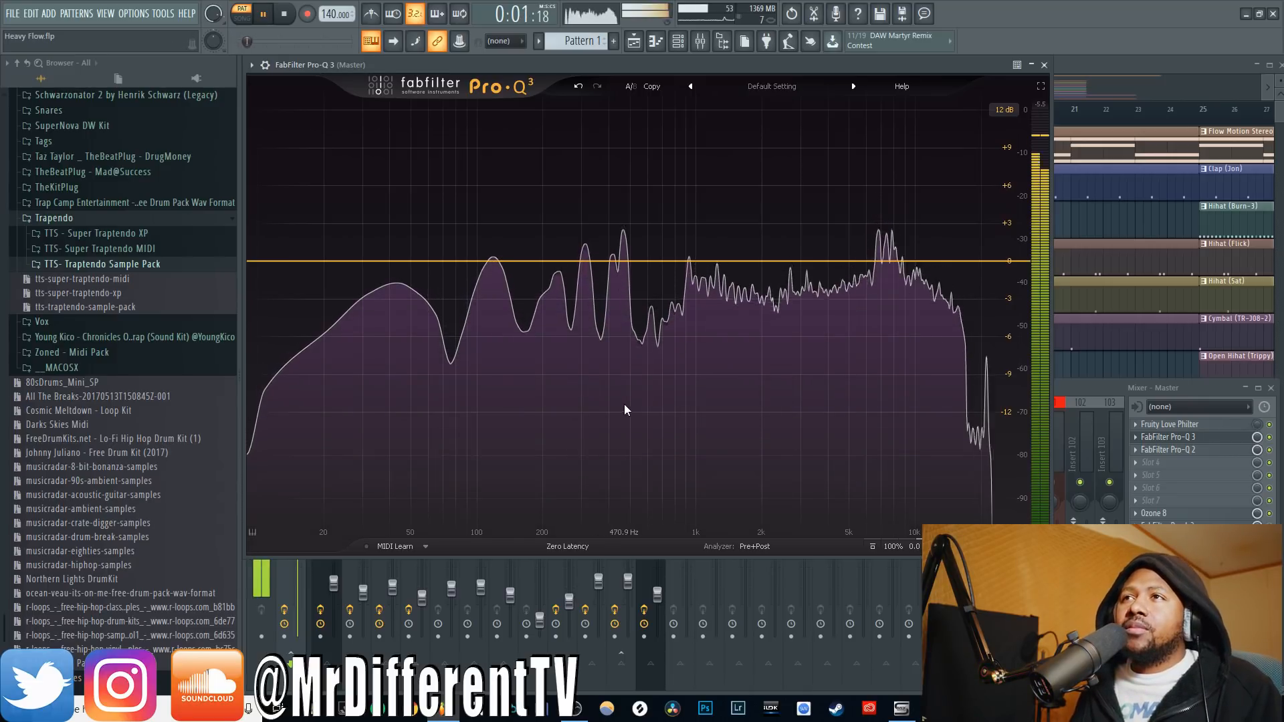
mouse_move(671, 431)
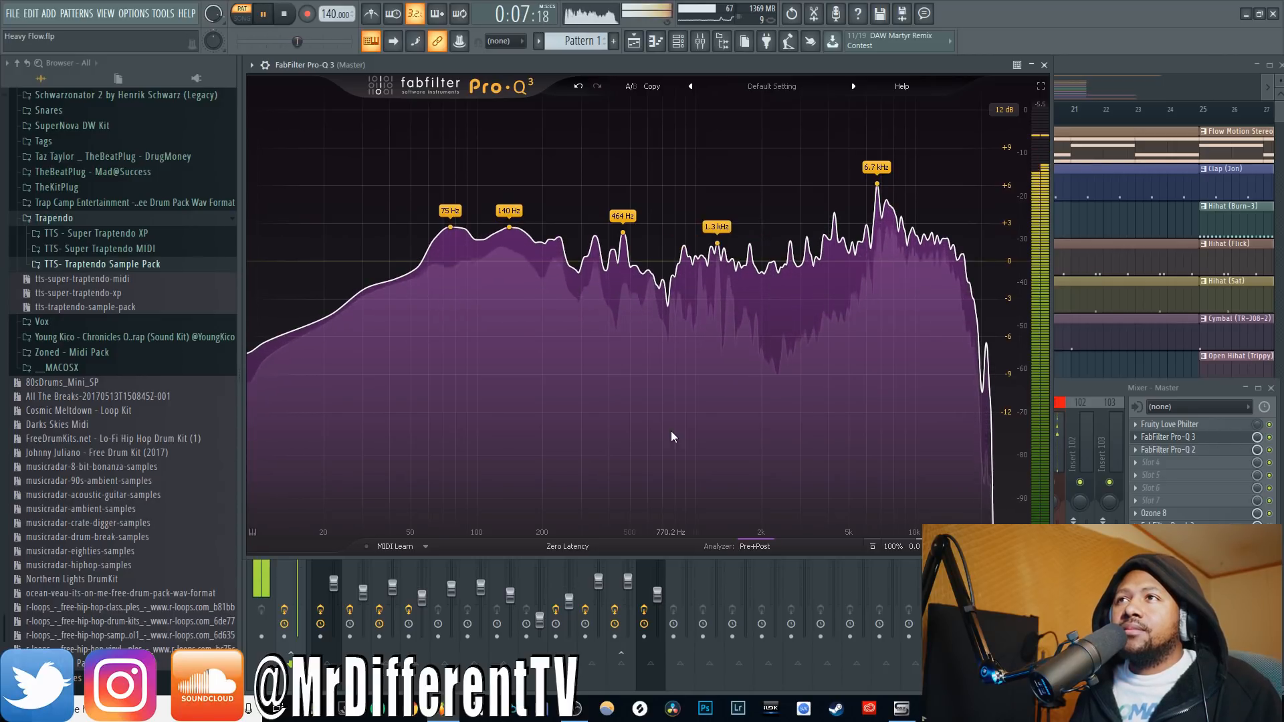
key(space)
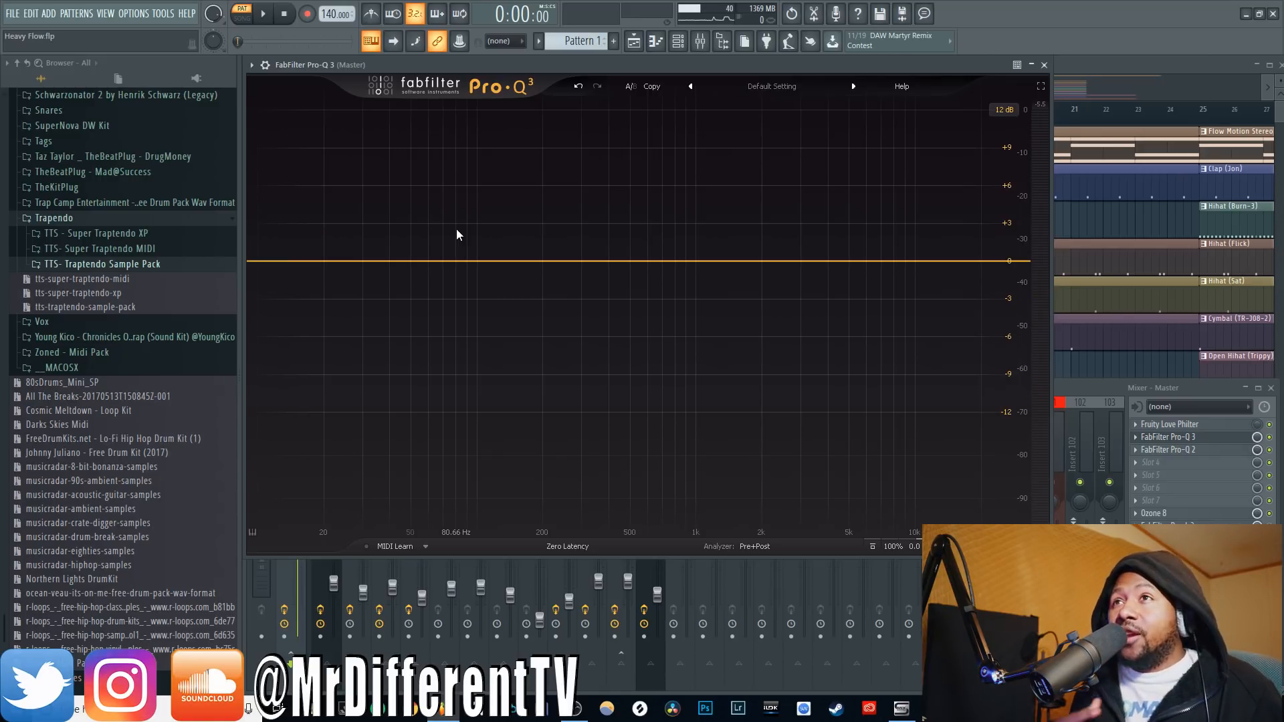
Add a flat bell band at about 534 Hz and audition it in solo during playback, sweeping it to about 679 Hz
click(636, 262)
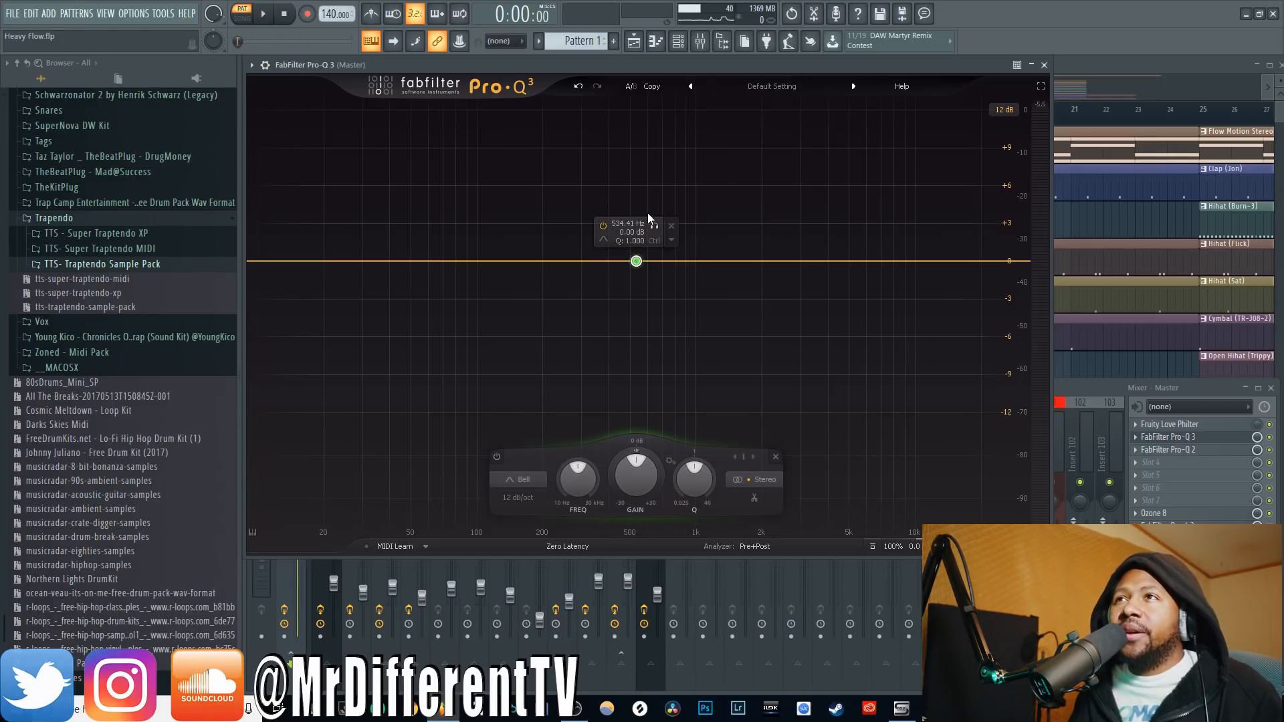
key(space)
drag(655, 227, 678, 271)
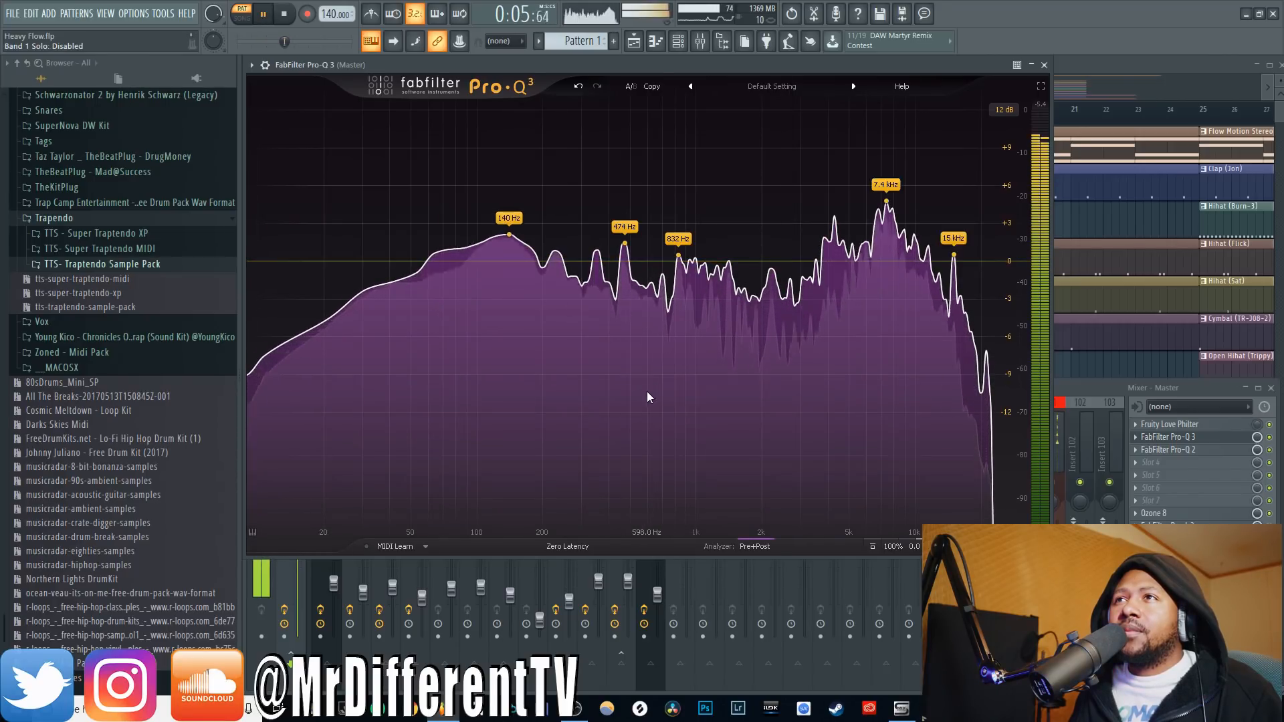
Grab the spectrum peak near 474 Hz as a bell band, stop playback, and lower its gain to about -2.5 dB
click(625, 244)
drag(643, 208, 648, 213)
key(space)
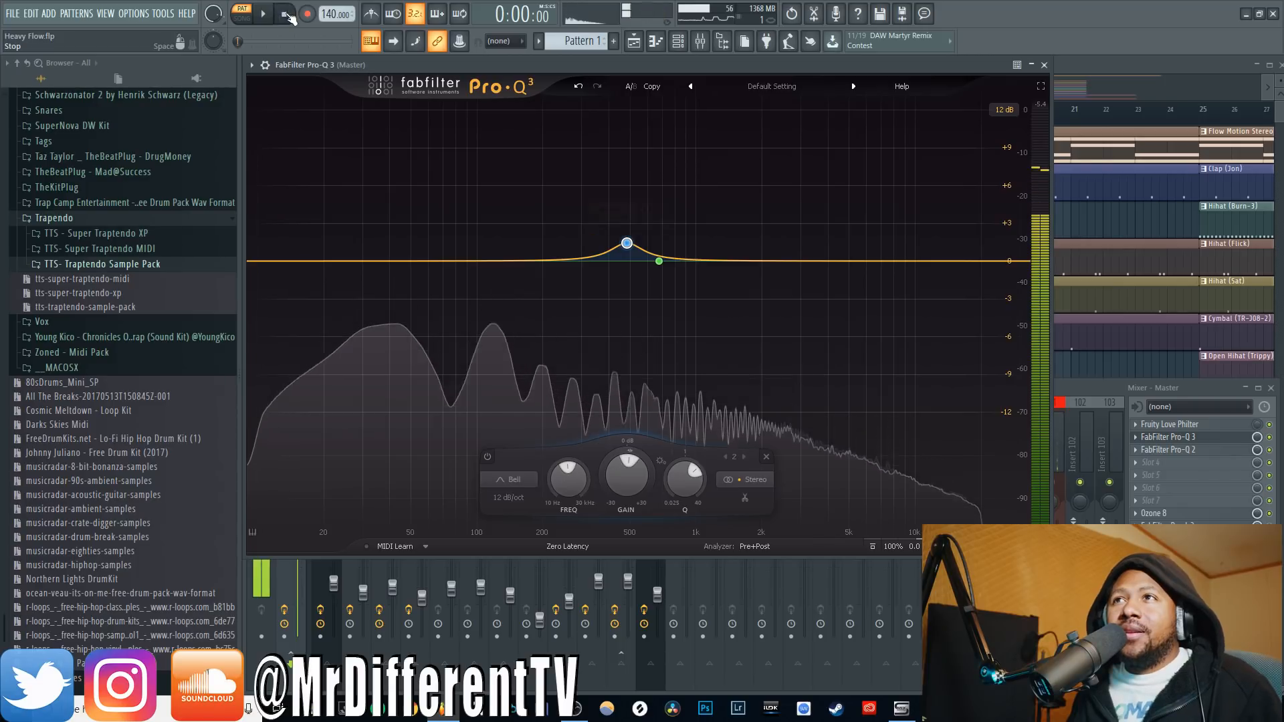
drag(632, 491, 653, 538)
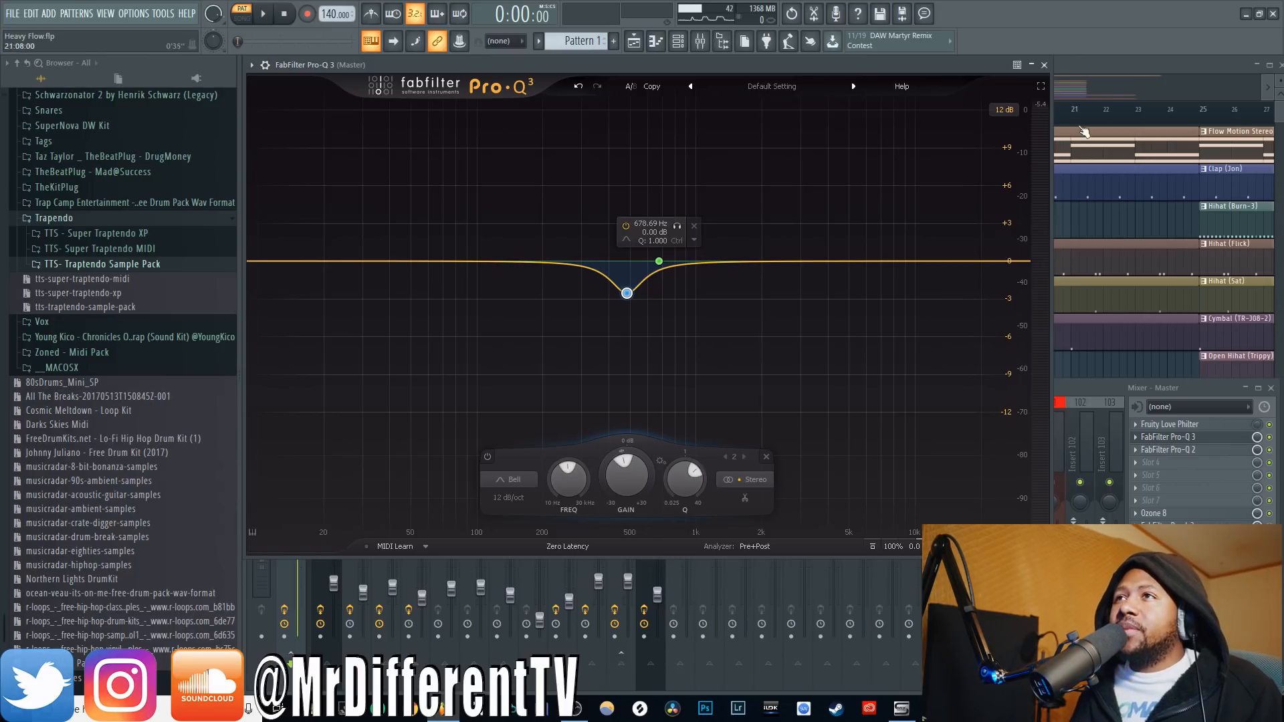
Delete both bands from the master's equalizer and close its window
drag(892, 221, 555, 328)
click(694, 226)
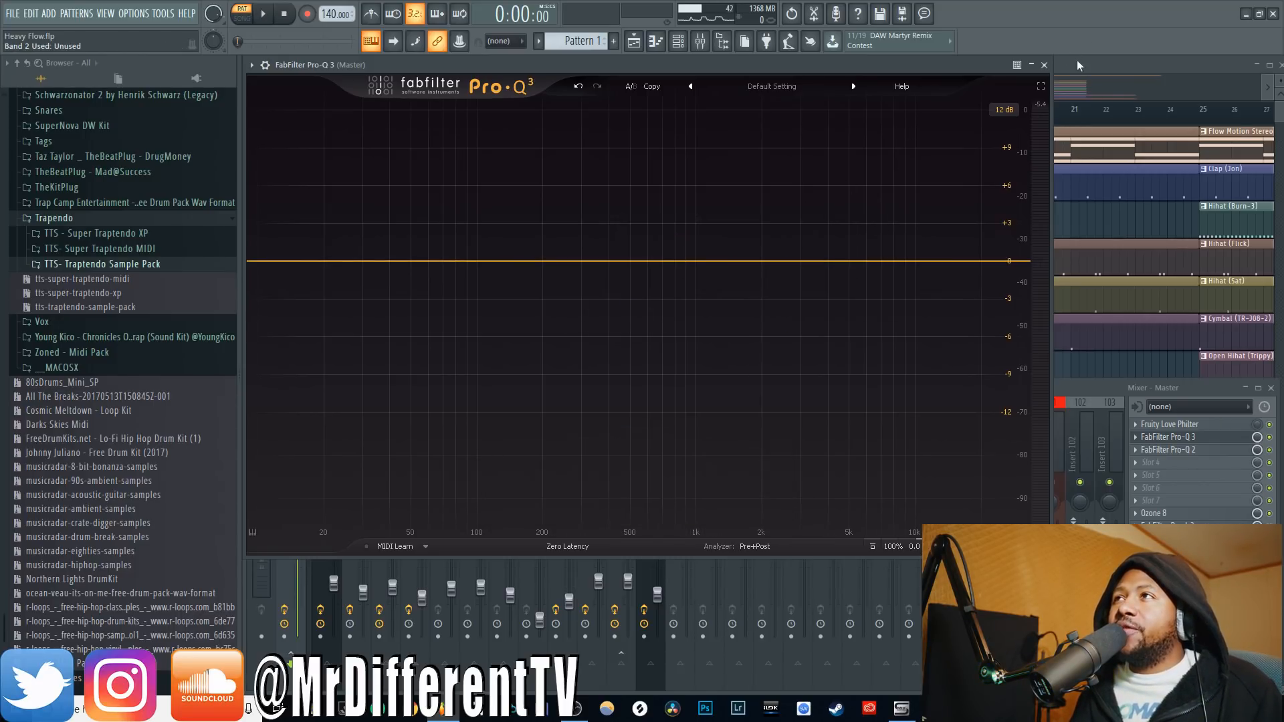
click(1043, 65)
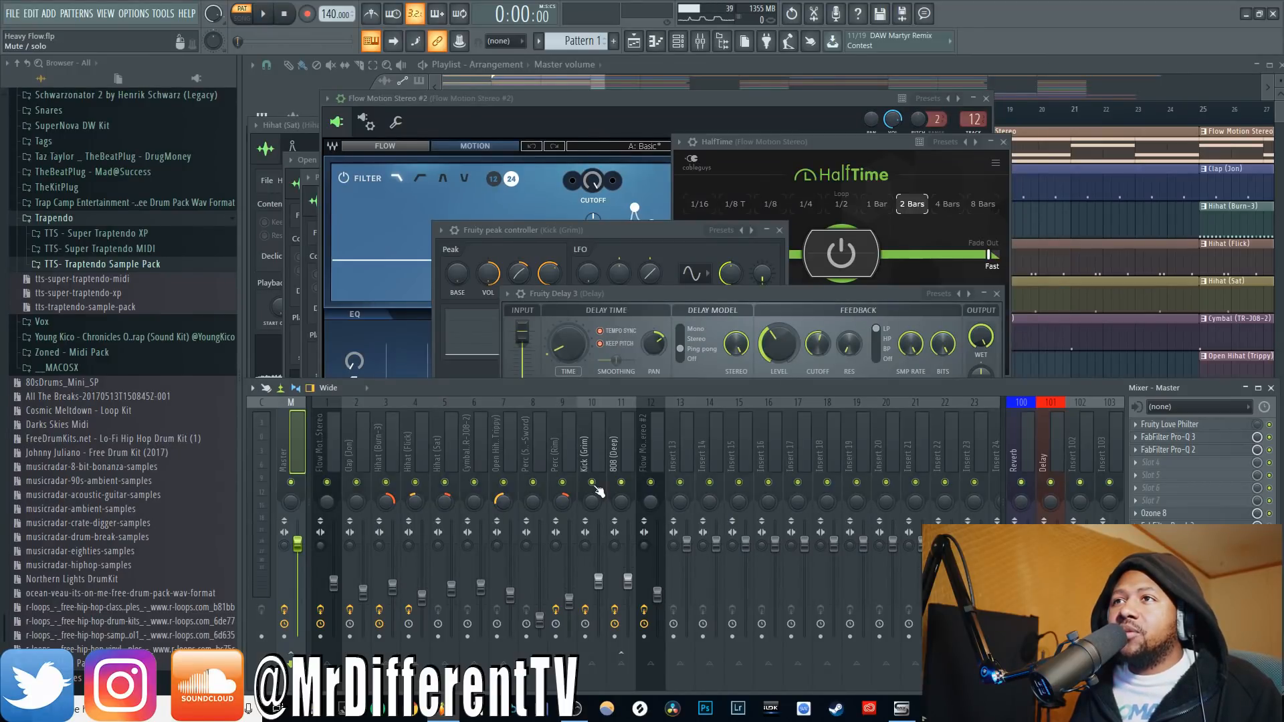
Open Pro-Q 3 on the Kick (Grim) mixer channel, view the analyzer's external spectrum list, and close the window
click(594, 453)
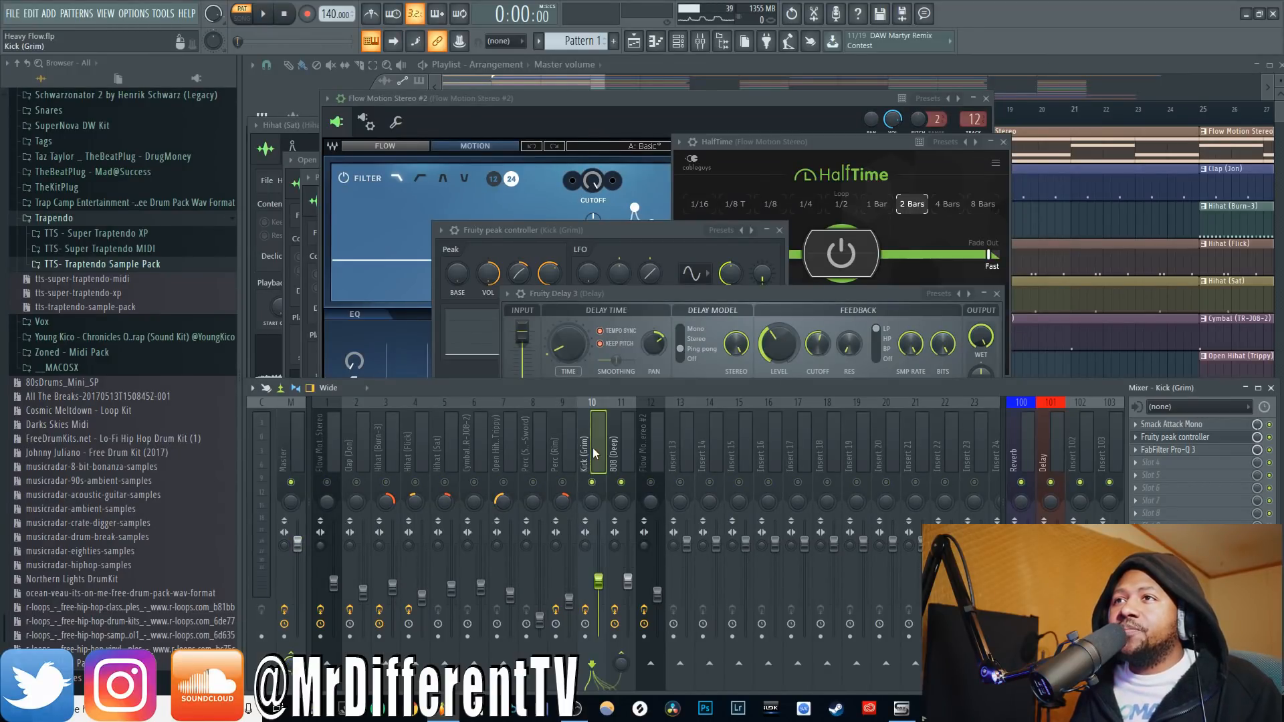
click(1188, 452)
click(1187, 454)
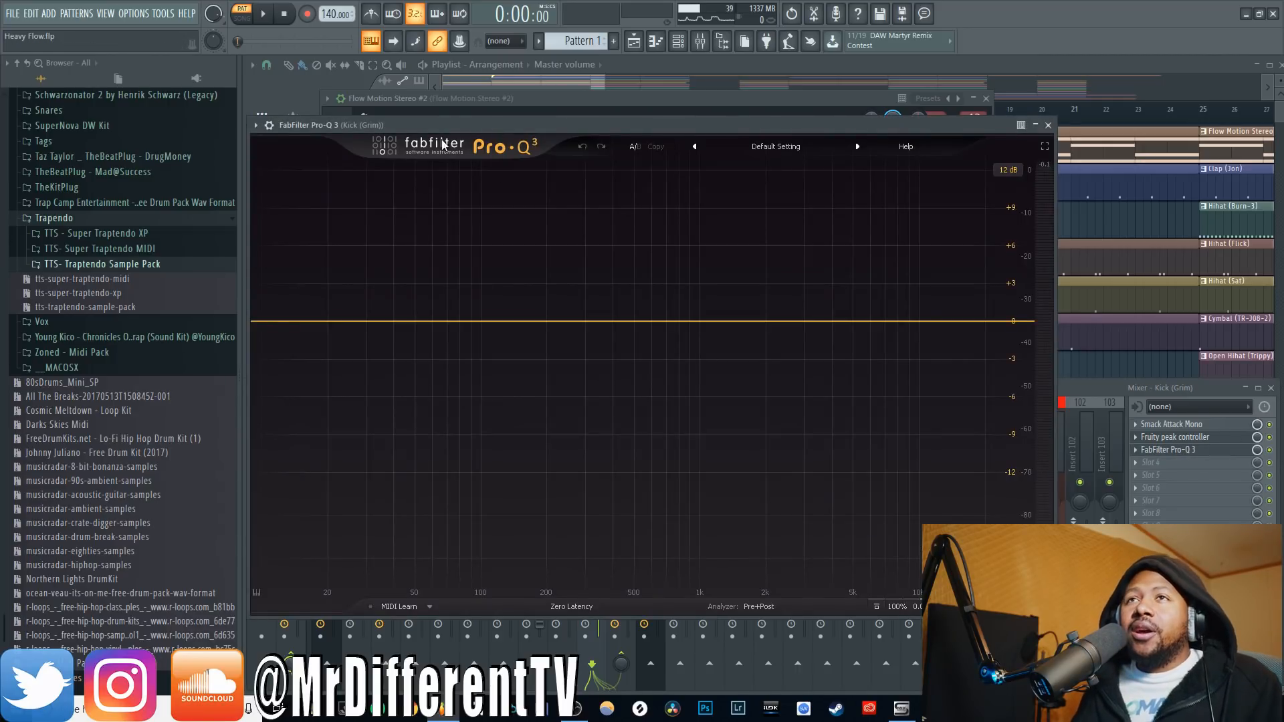
drag(394, 123, 390, 62)
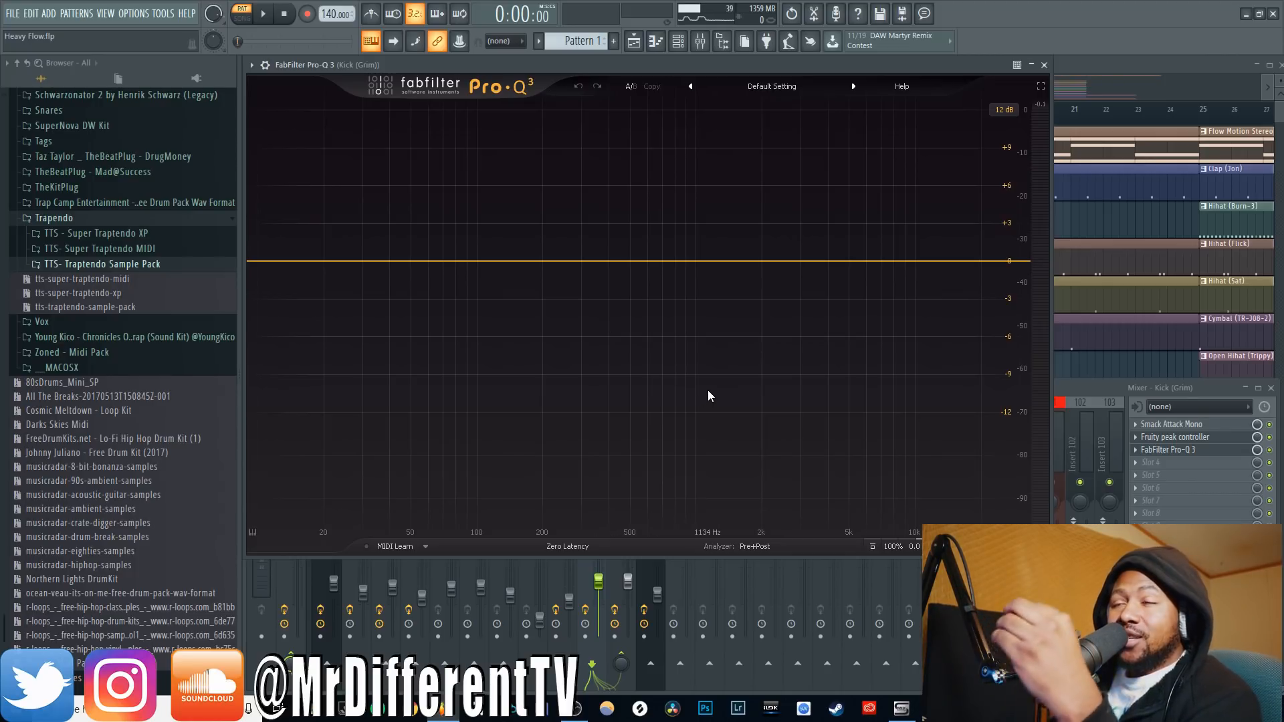
click(754, 546)
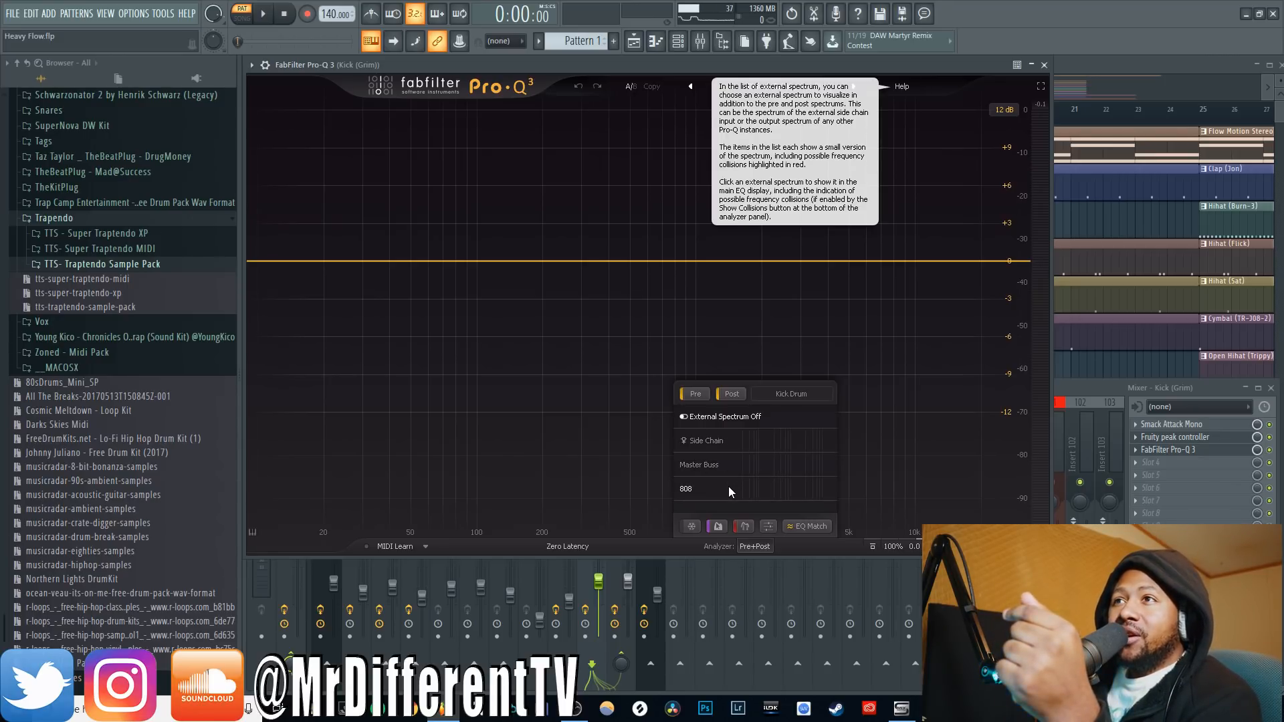
click(1043, 64)
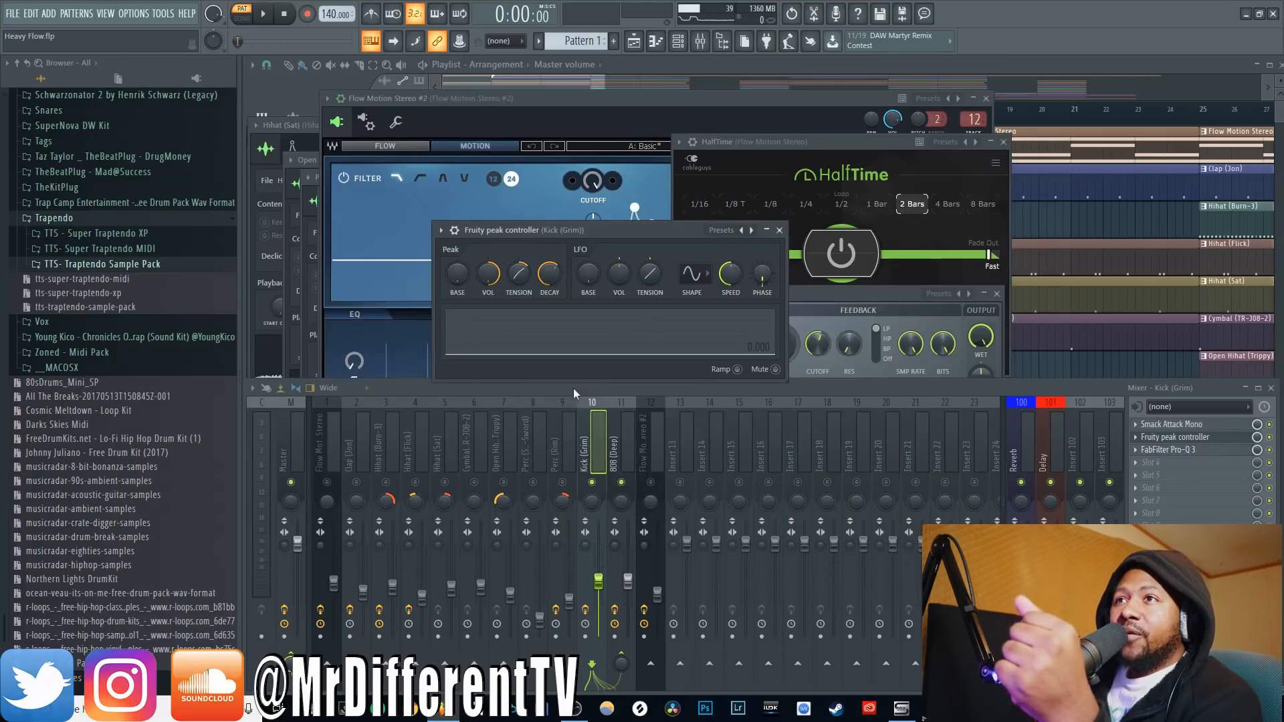
Open Pro-Q 3 on the 808 (Deep) mixer channel and set its analyzer's external spectrum to Kick Drum
click(620, 428)
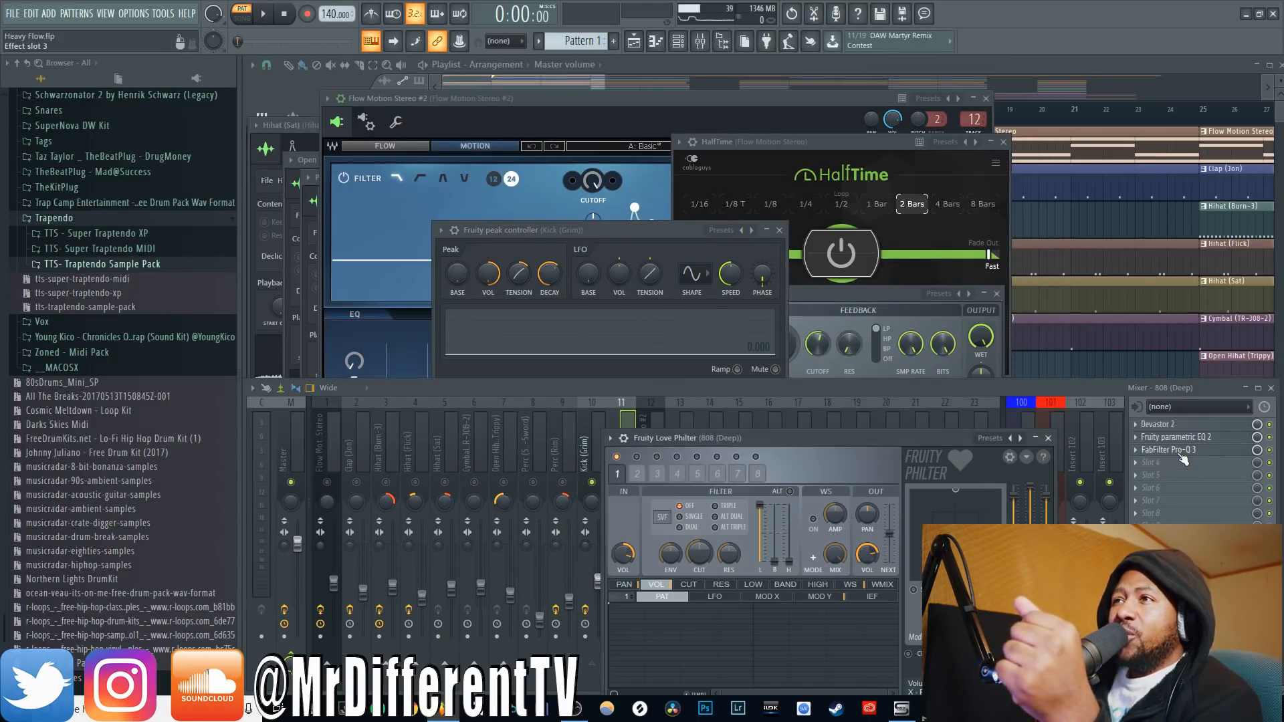
click(1180, 455)
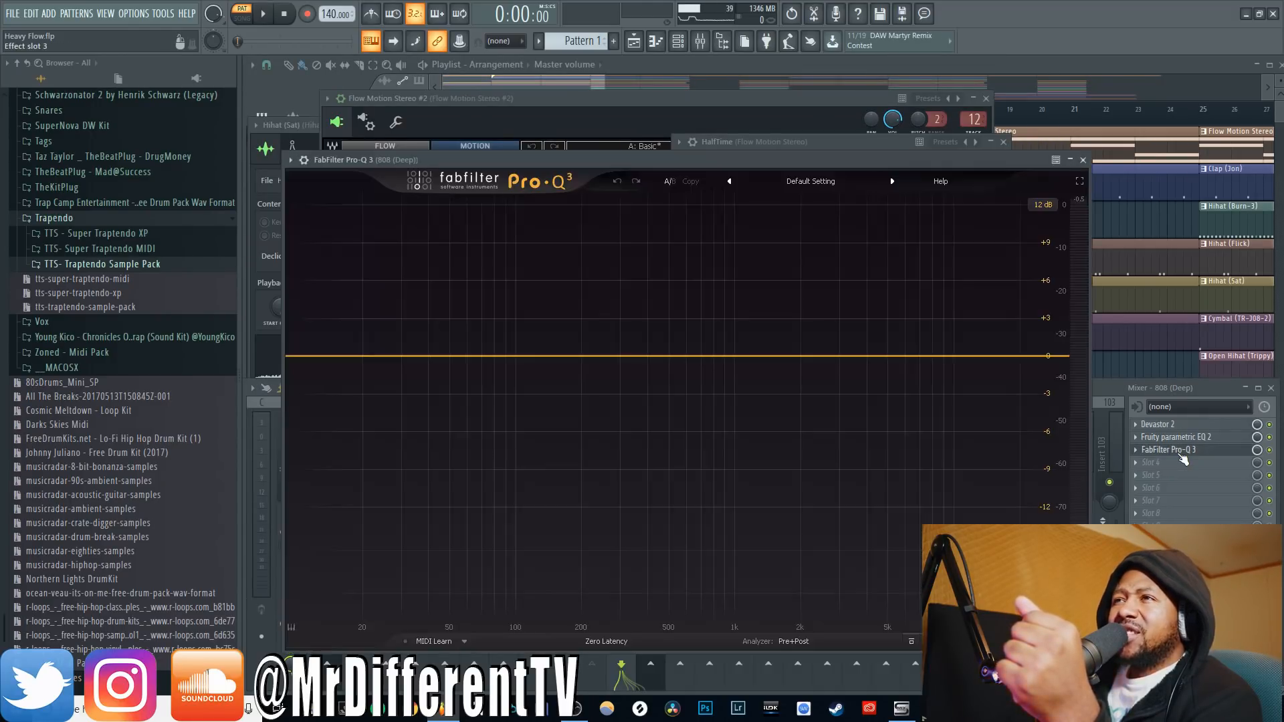
click(793, 641)
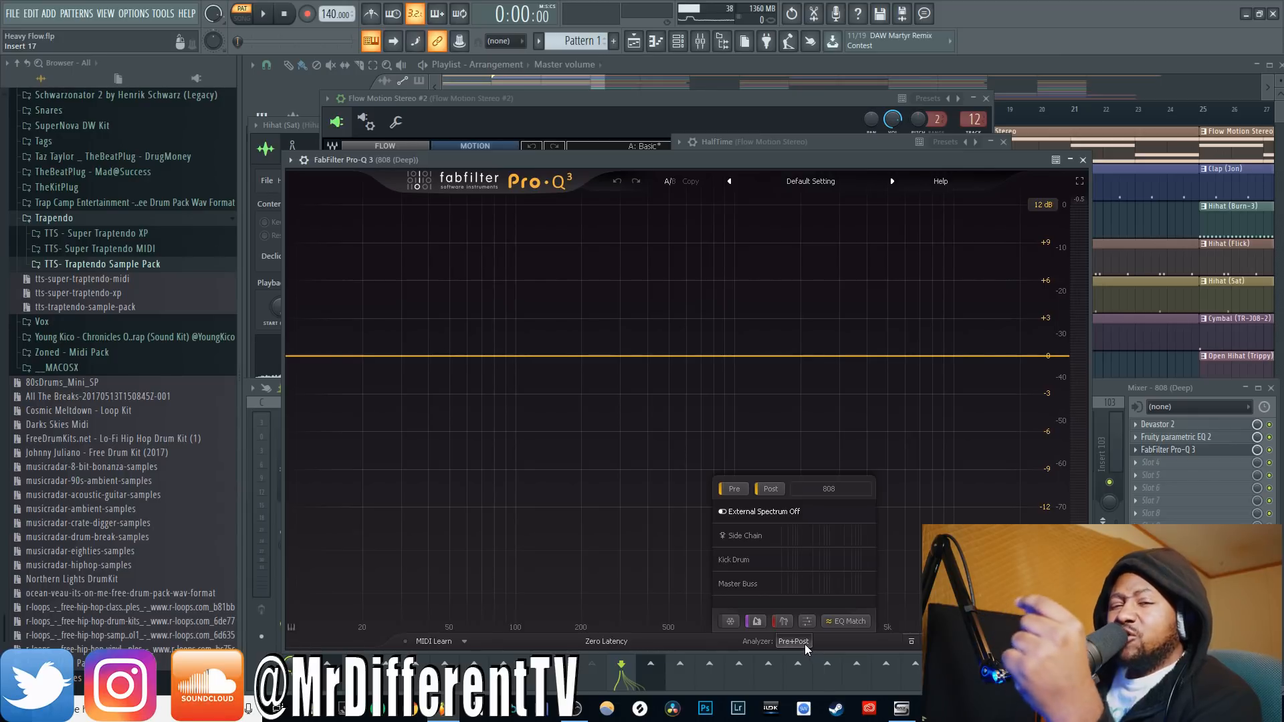
click(798, 560)
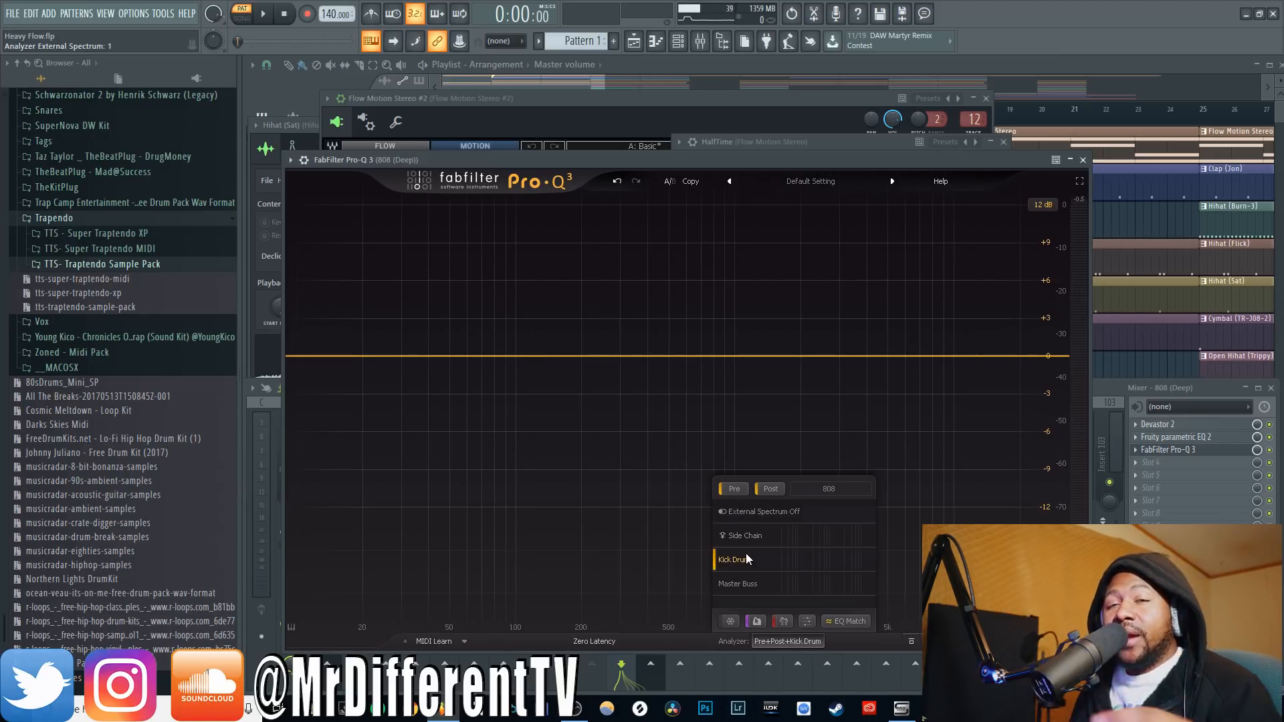
Play the song and examine where the kick drum's spectrum collides with the 808's, then stop playback
mouse_move(745, 553)
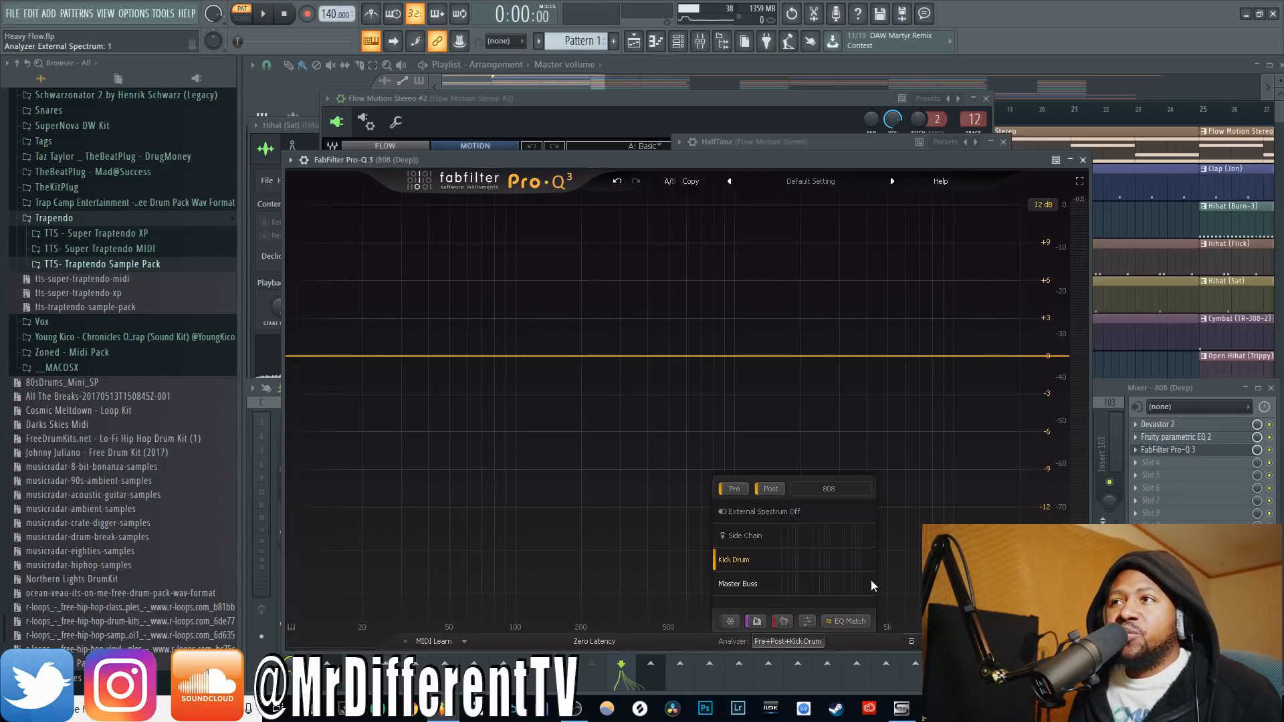
mouse_move(796, 587)
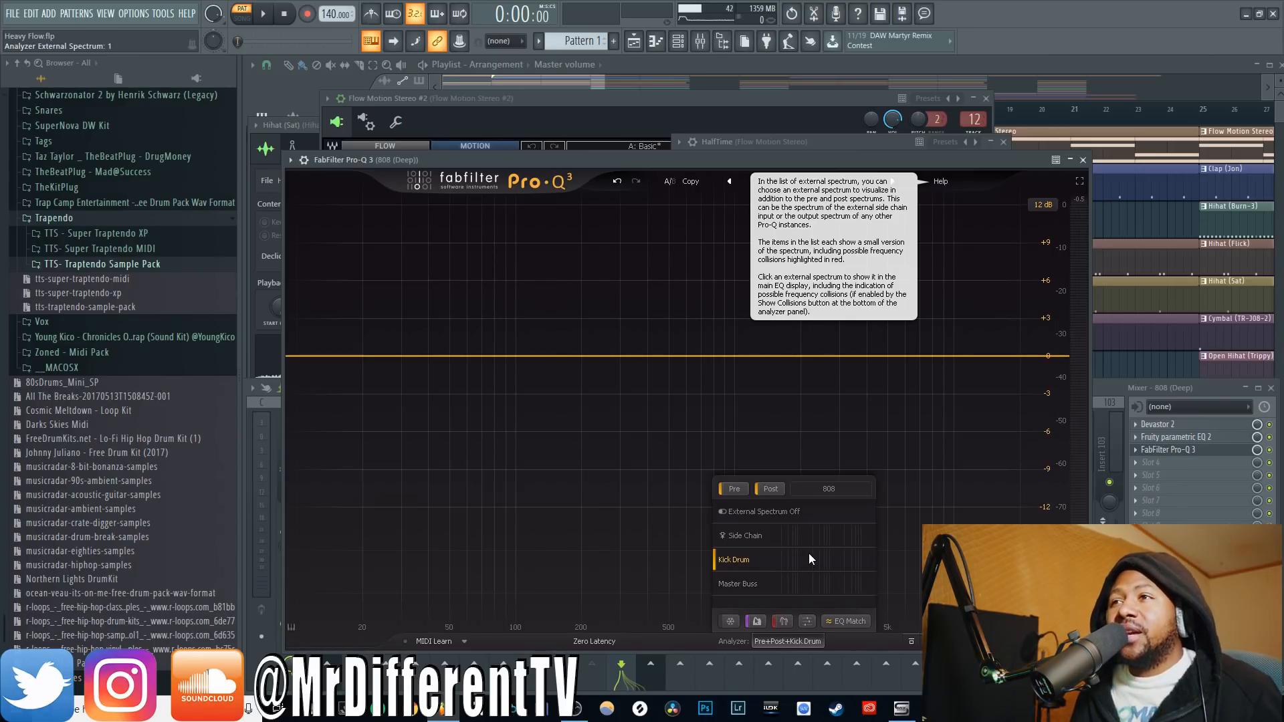
key(space)
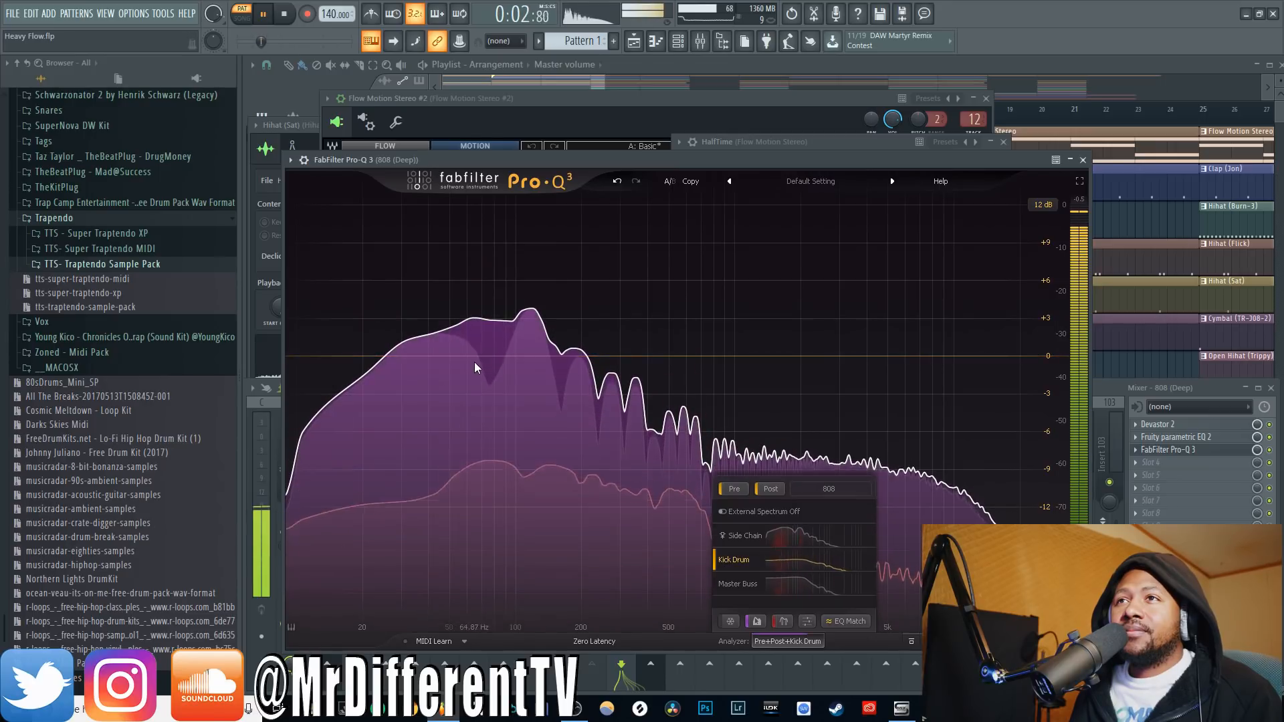
key(space)
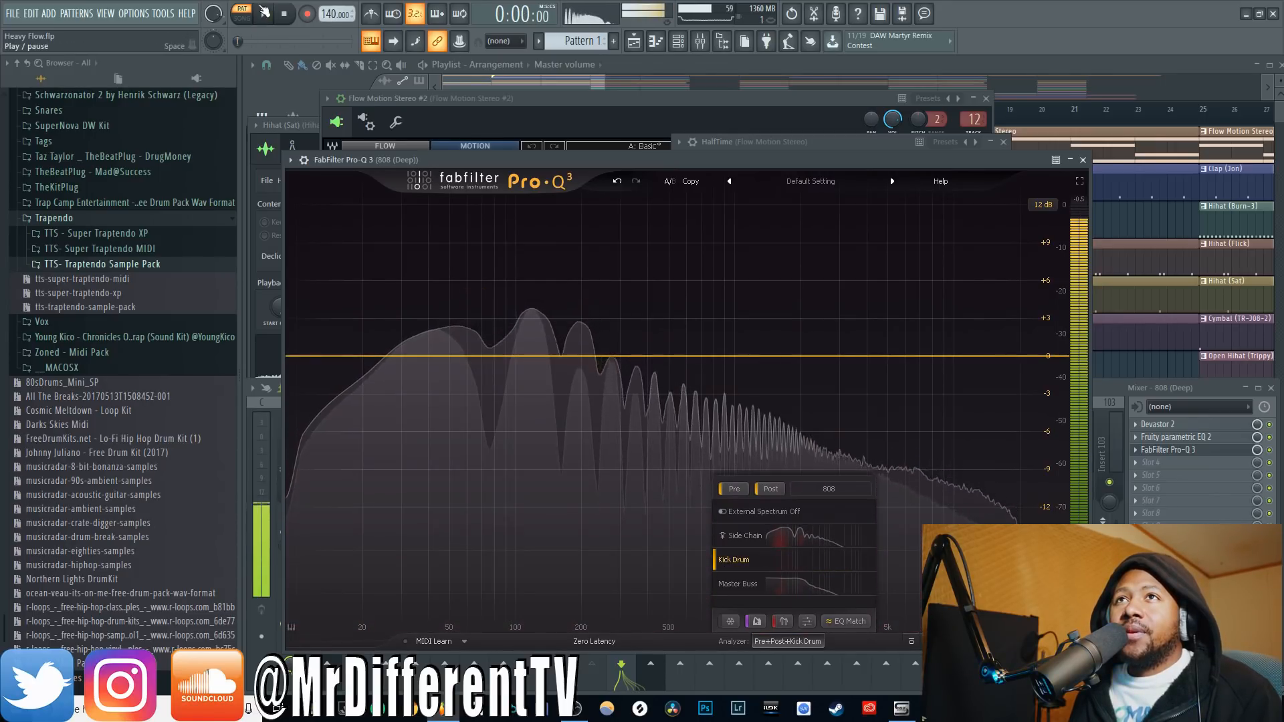
Add a bell band to the 808's equalizer during playback and shape it as a cut of about 5.4 dB near 74 Hz
click(481, 357)
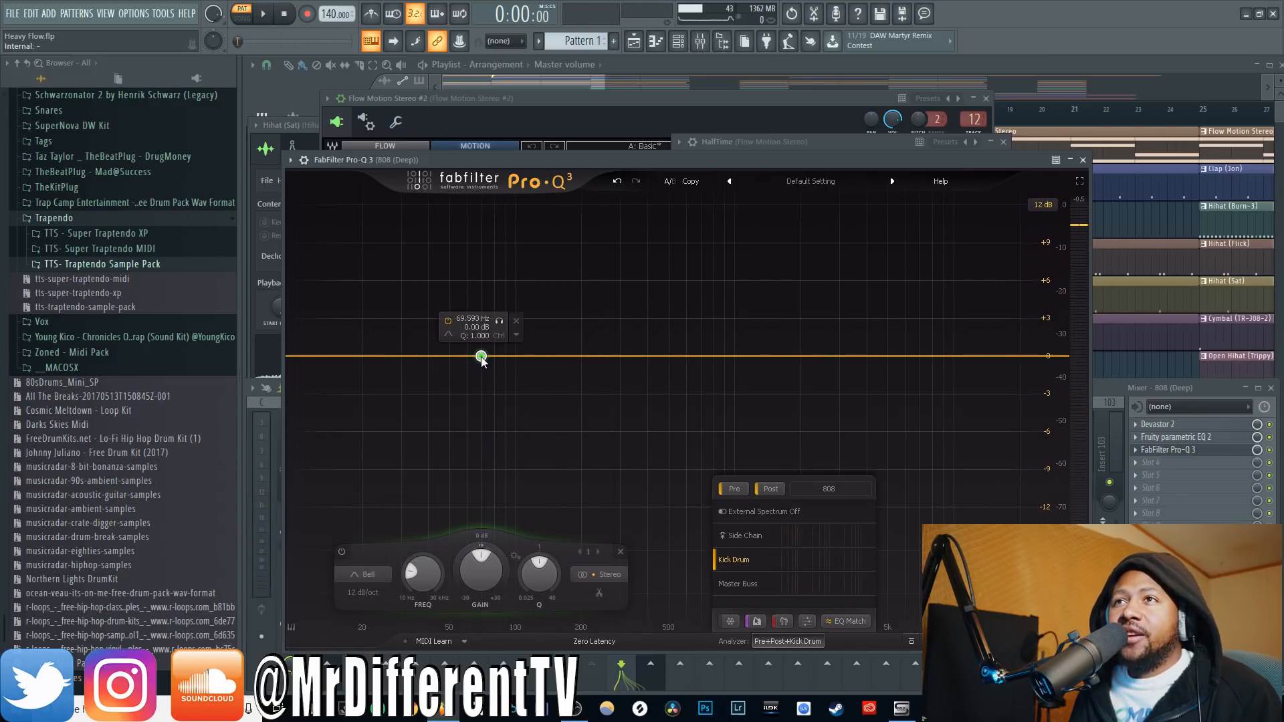
key(space)
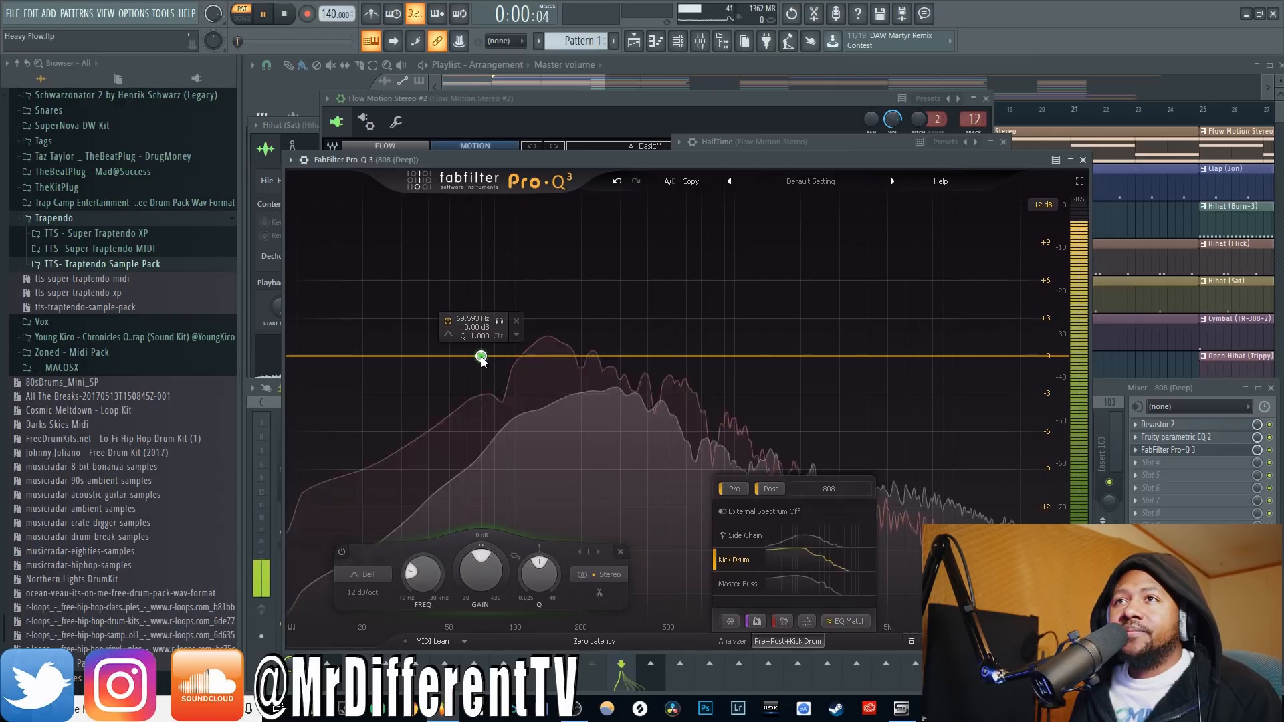
drag(481, 357, 489, 432)
scroll(489, 433, down, 1)
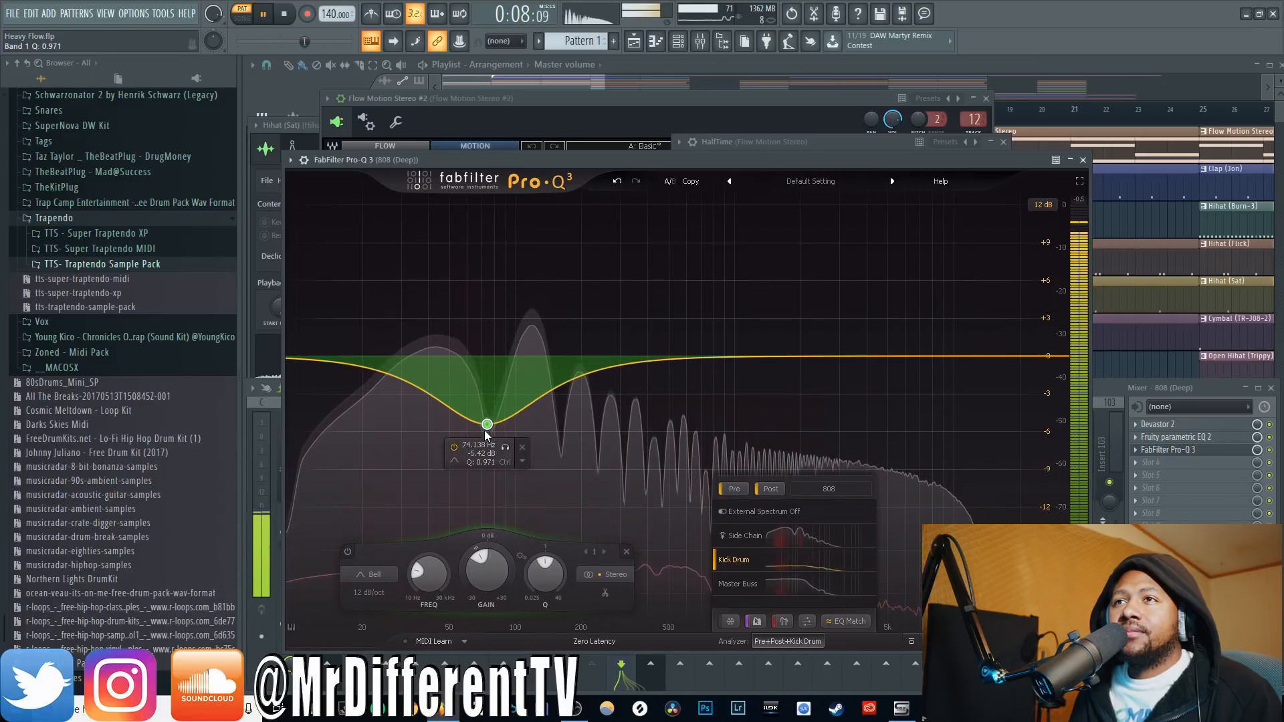
Bypass and re-enable the 808's low-frequency cut to compare the sound, and stop playback
click(454, 447)
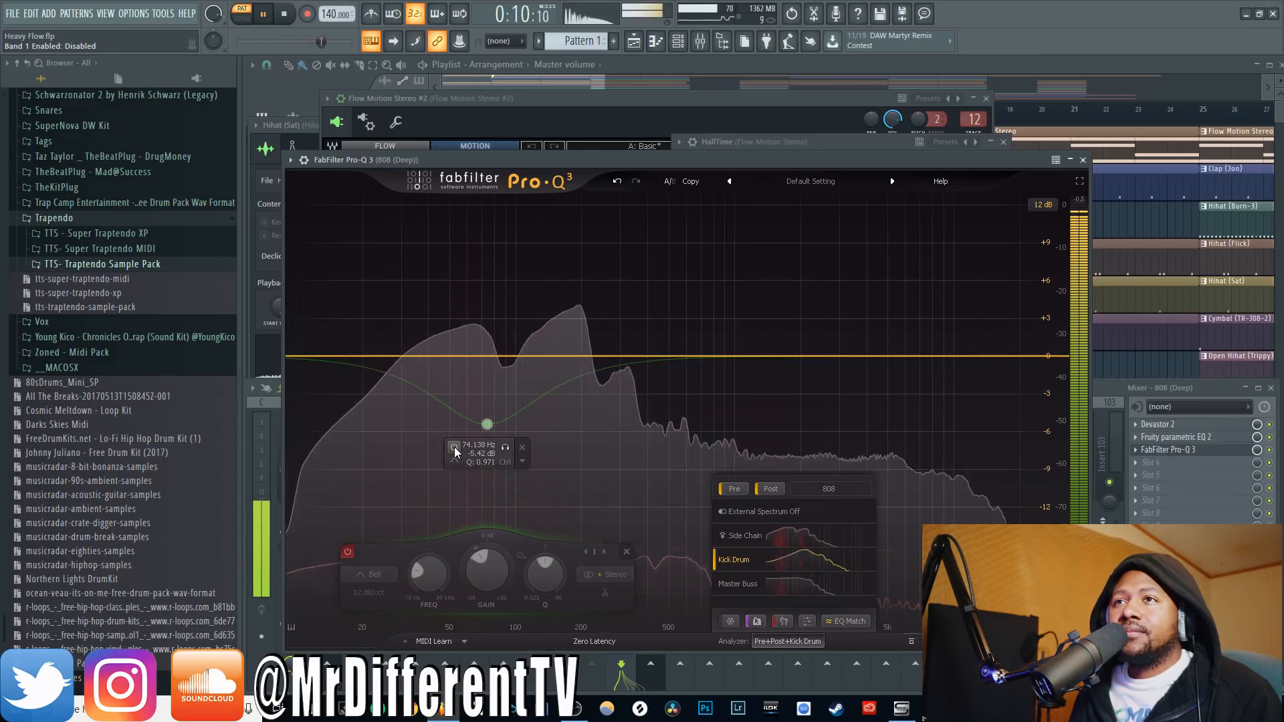
click(455, 449)
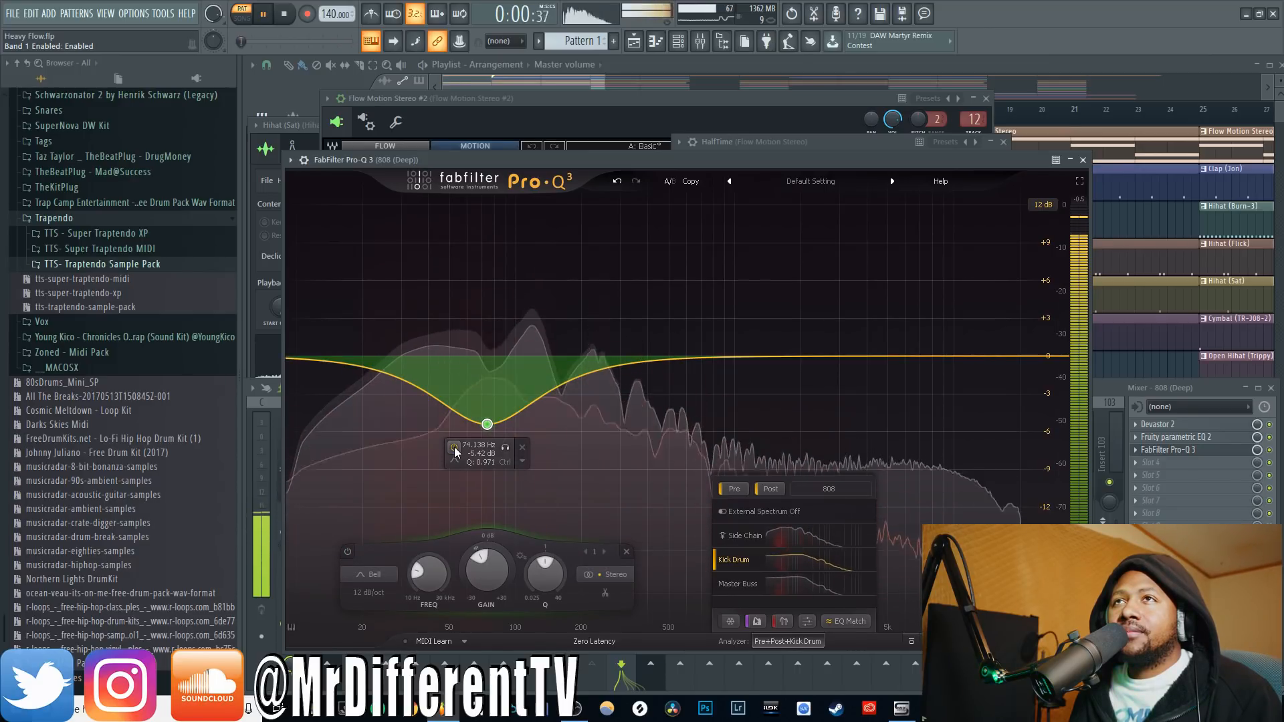
click(286, 16)
click(286, 18)
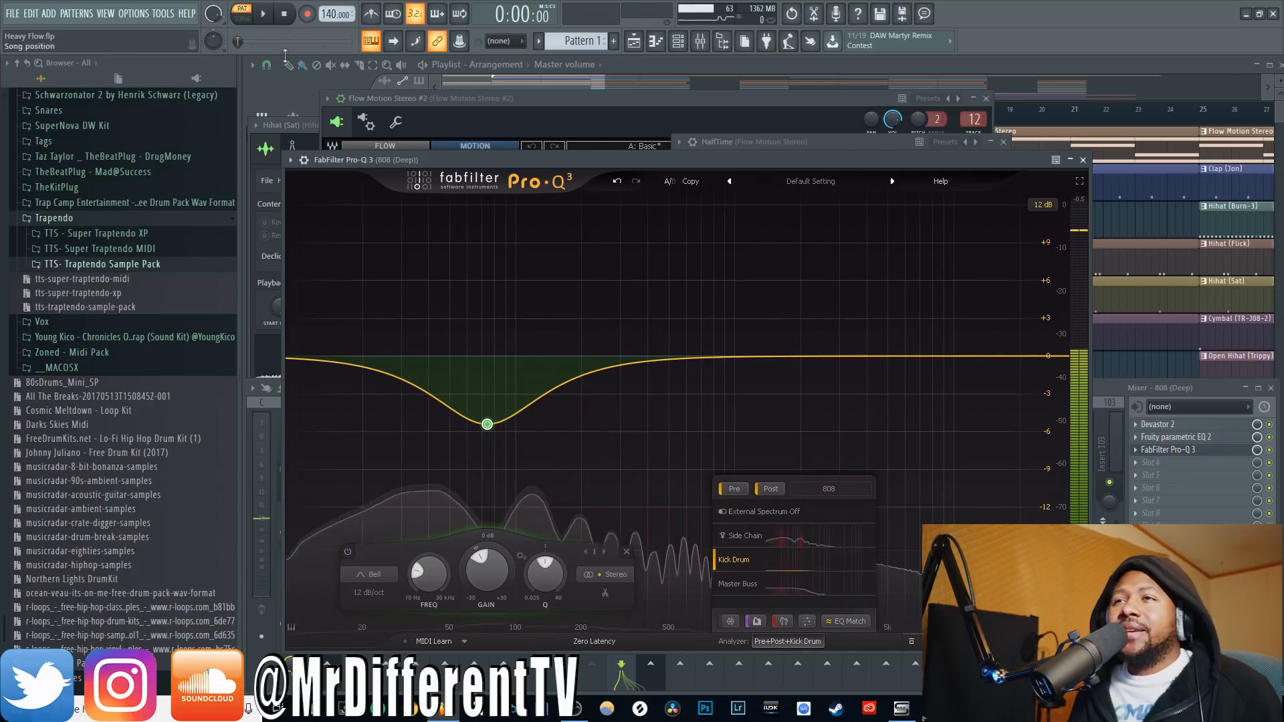
Delete the band from the 808's equalizer and close the Pro-Q 3 and Fruity peak controller windows
drag(491, 426, 576, 339)
click(605, 301)
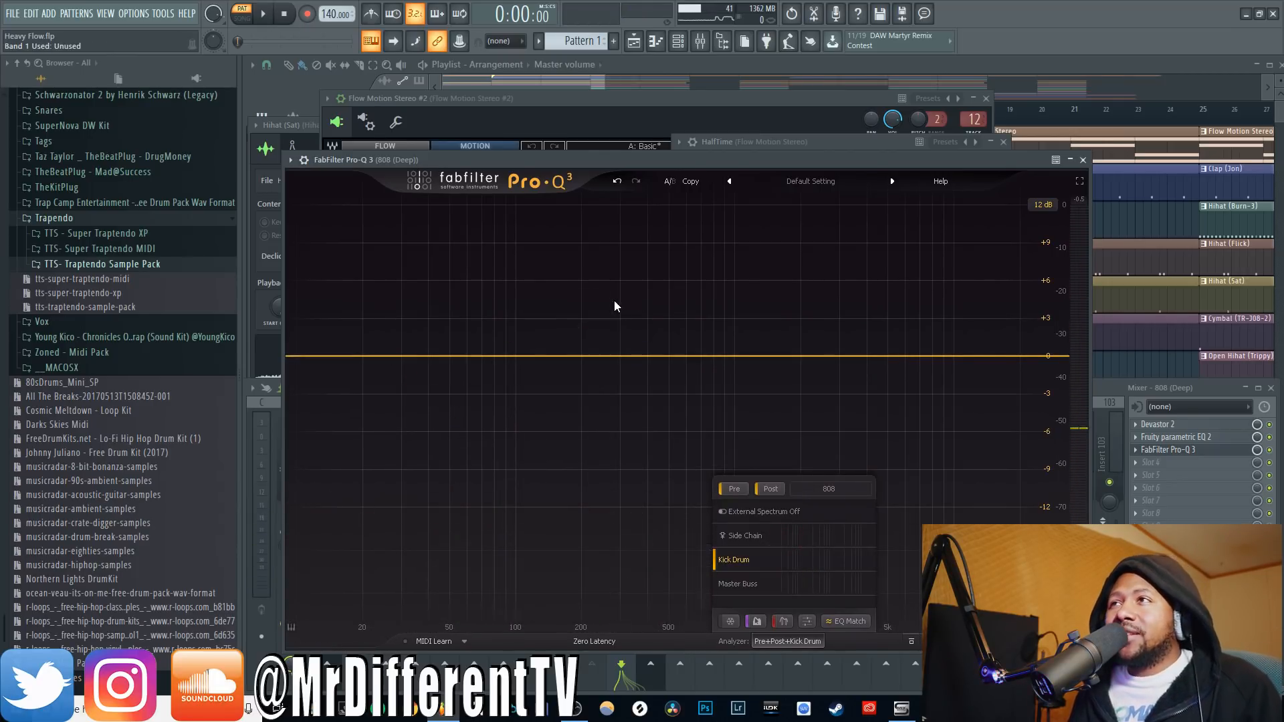
click(823, 641)
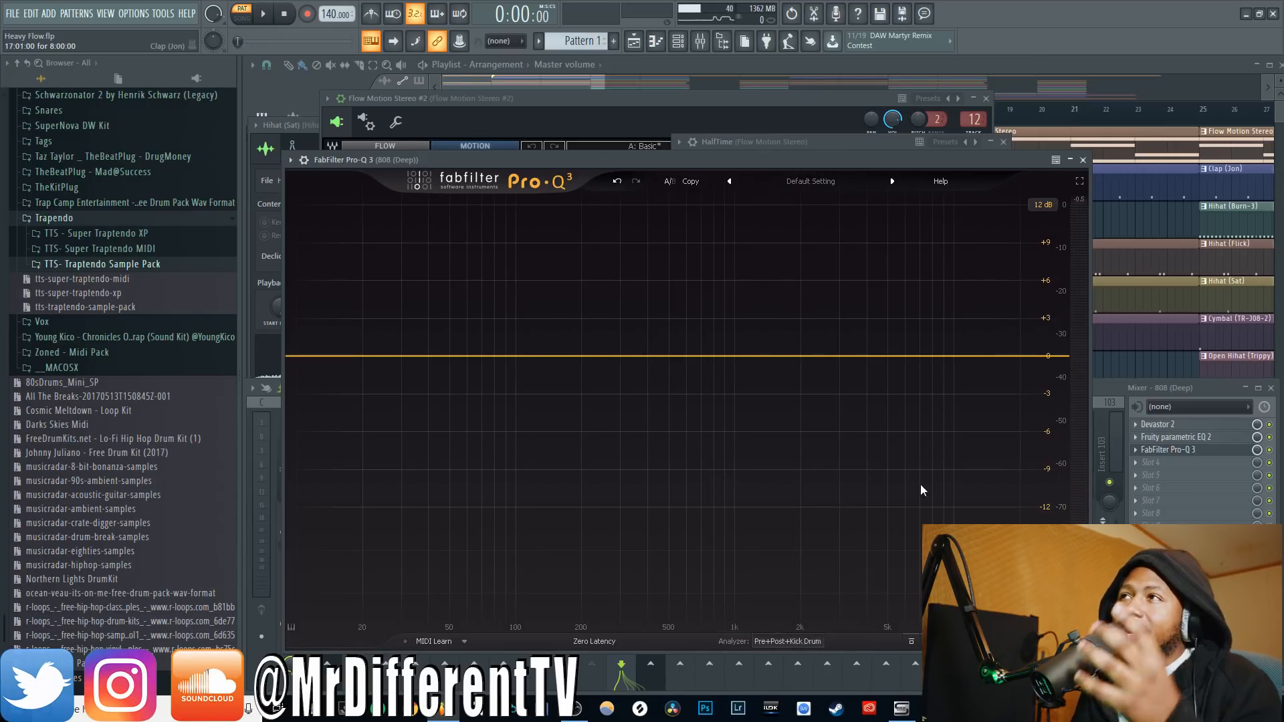
click(1081, 160)
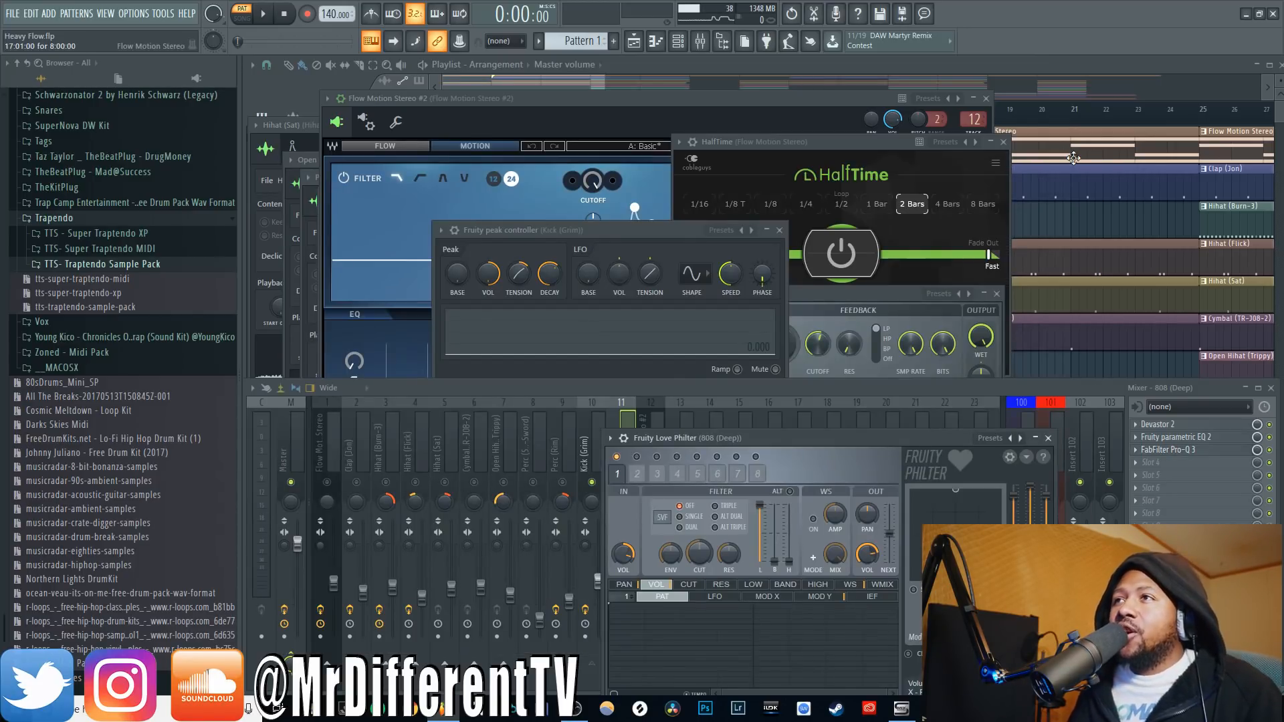
click(779, 230)
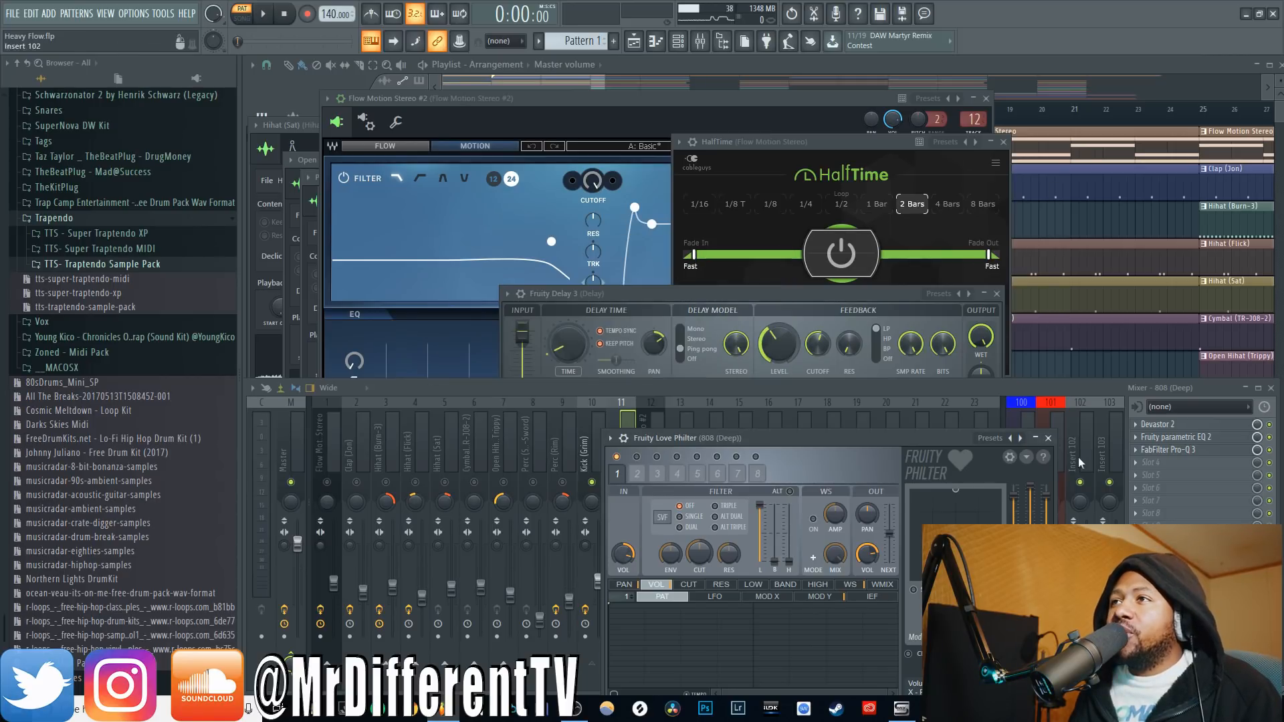
Open Pro-Q 3 on the Kick (Grim) mixer channel and briefly play the song to examine the kick's low-end peak
click(590, 443)
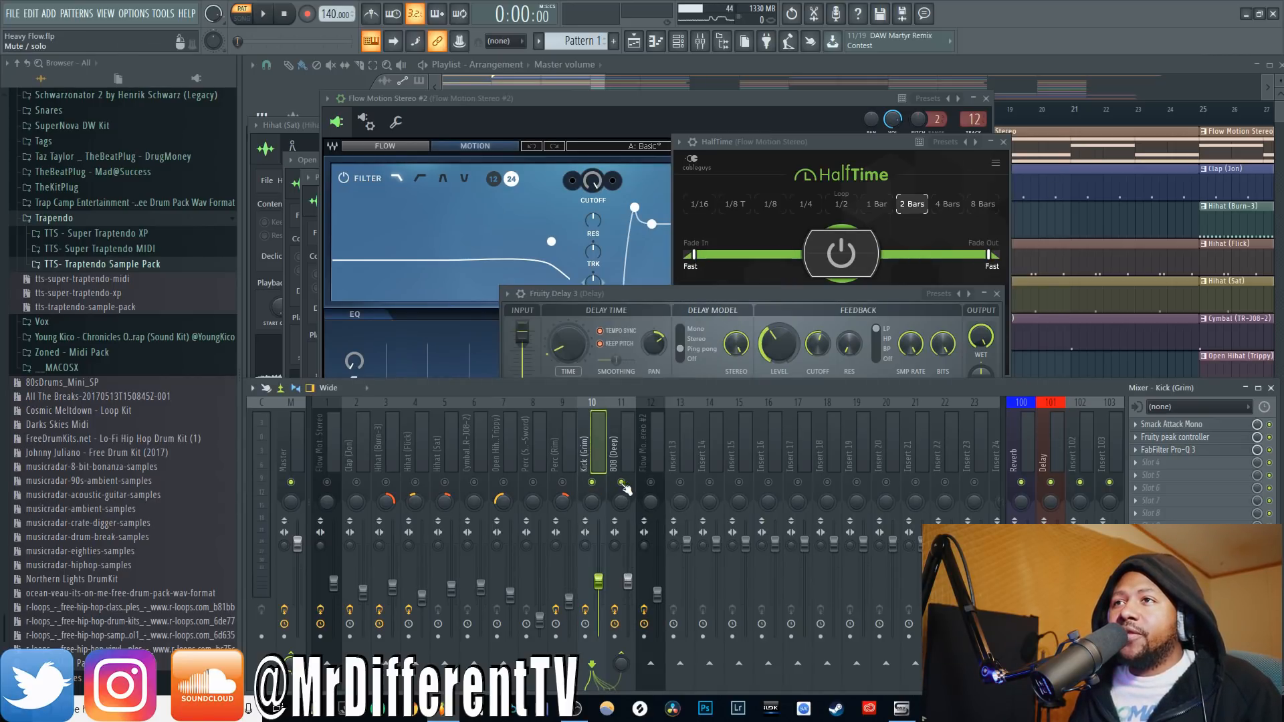
click(1202, 453)
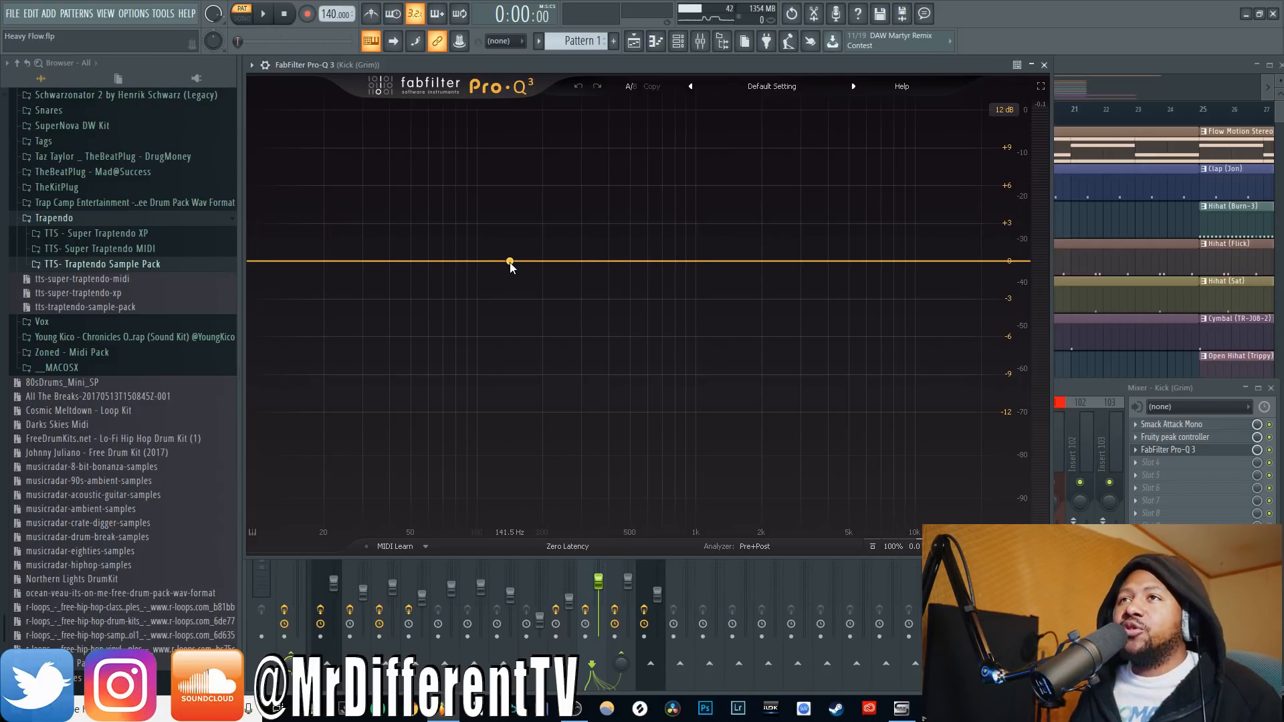
key(space)
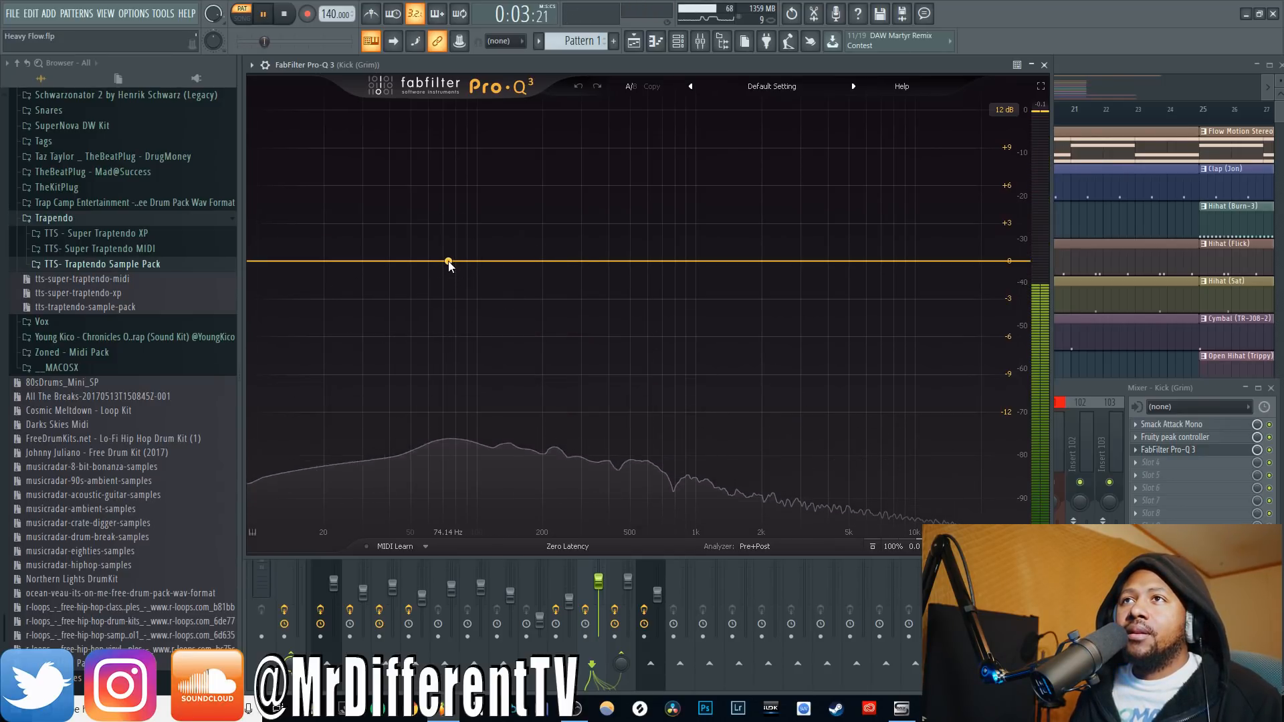
key(space)
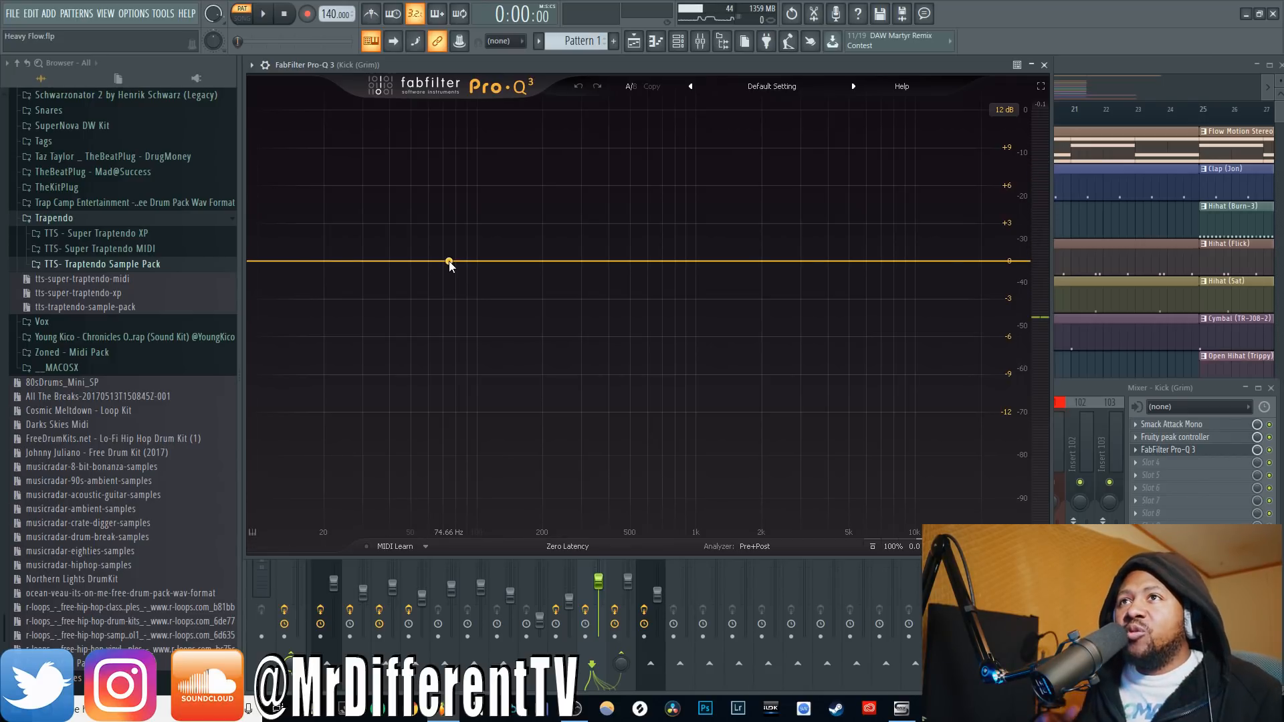
Add a bell band near 75 Hz with a dynamic range of about +3 dB and audition it with the song
click(449, 261)
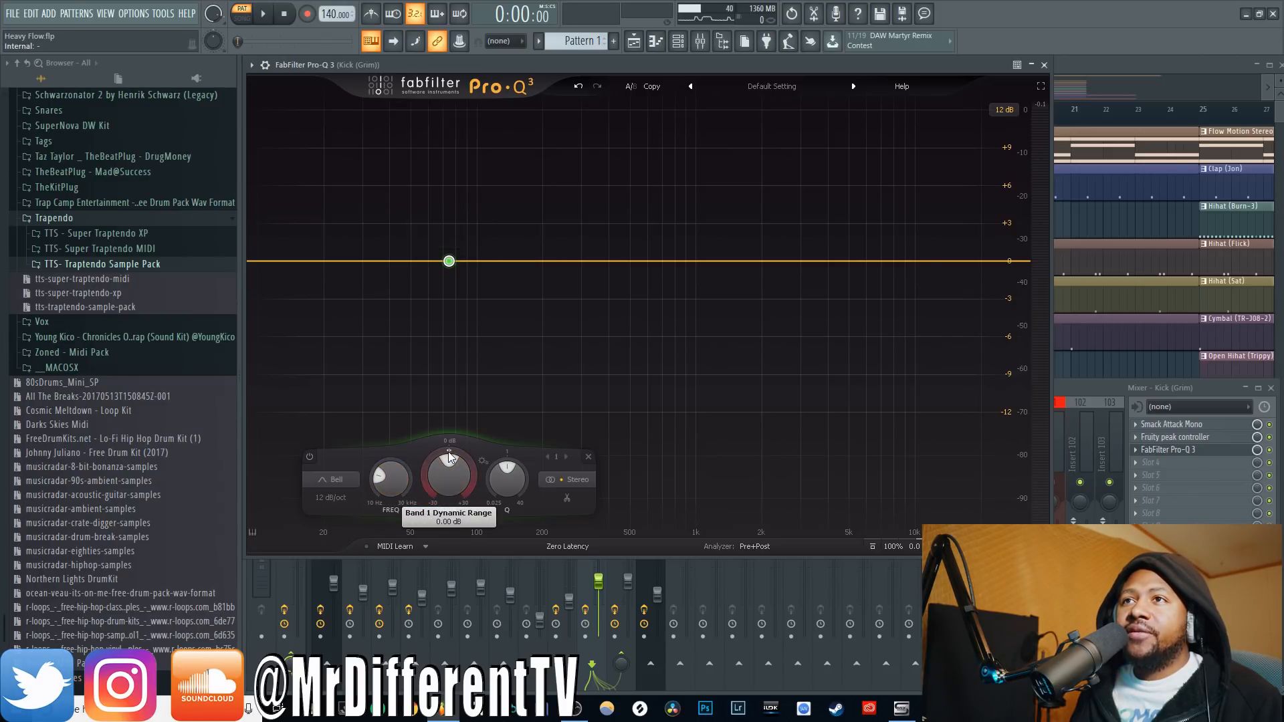
drag(448, 455, 445, 377)
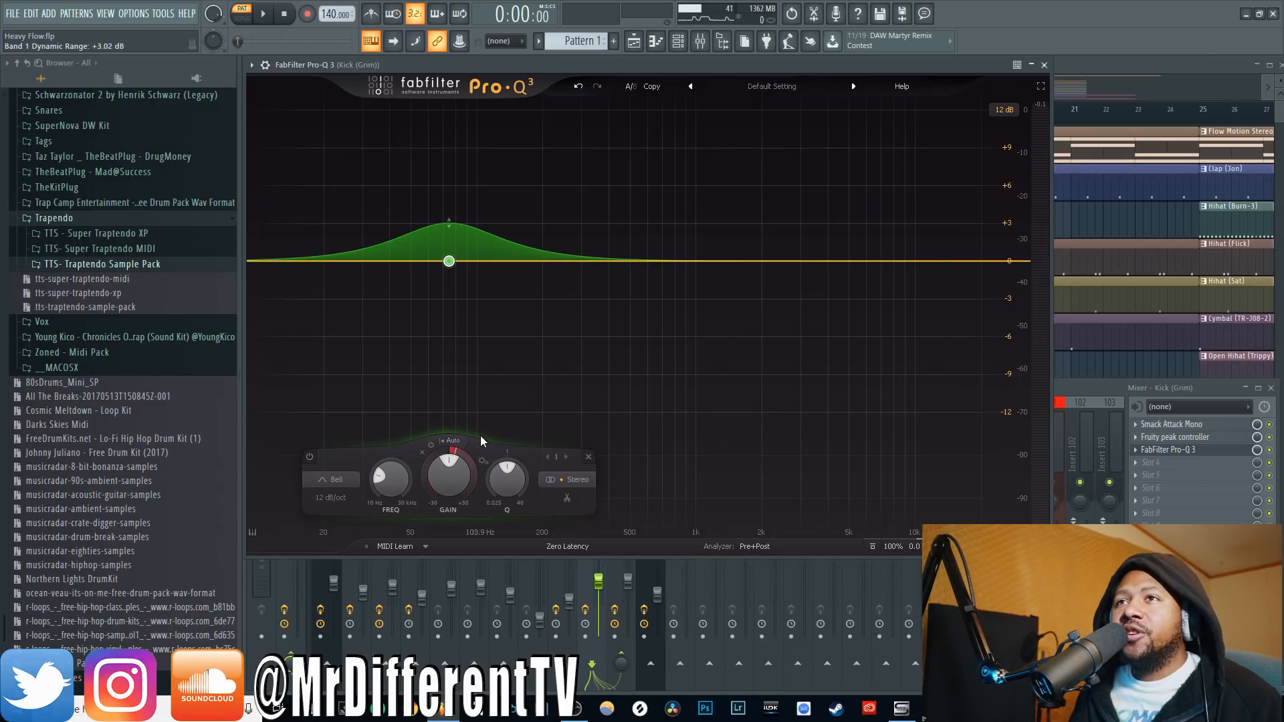
key(space)
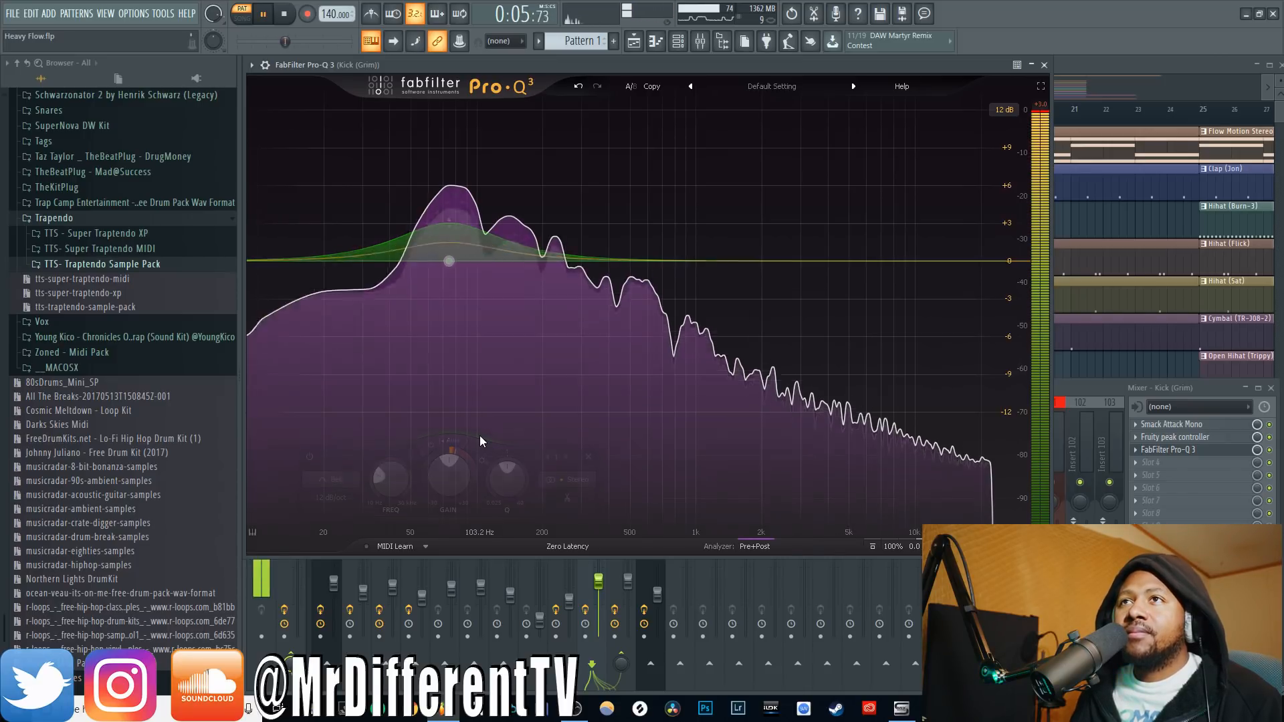
key(space)
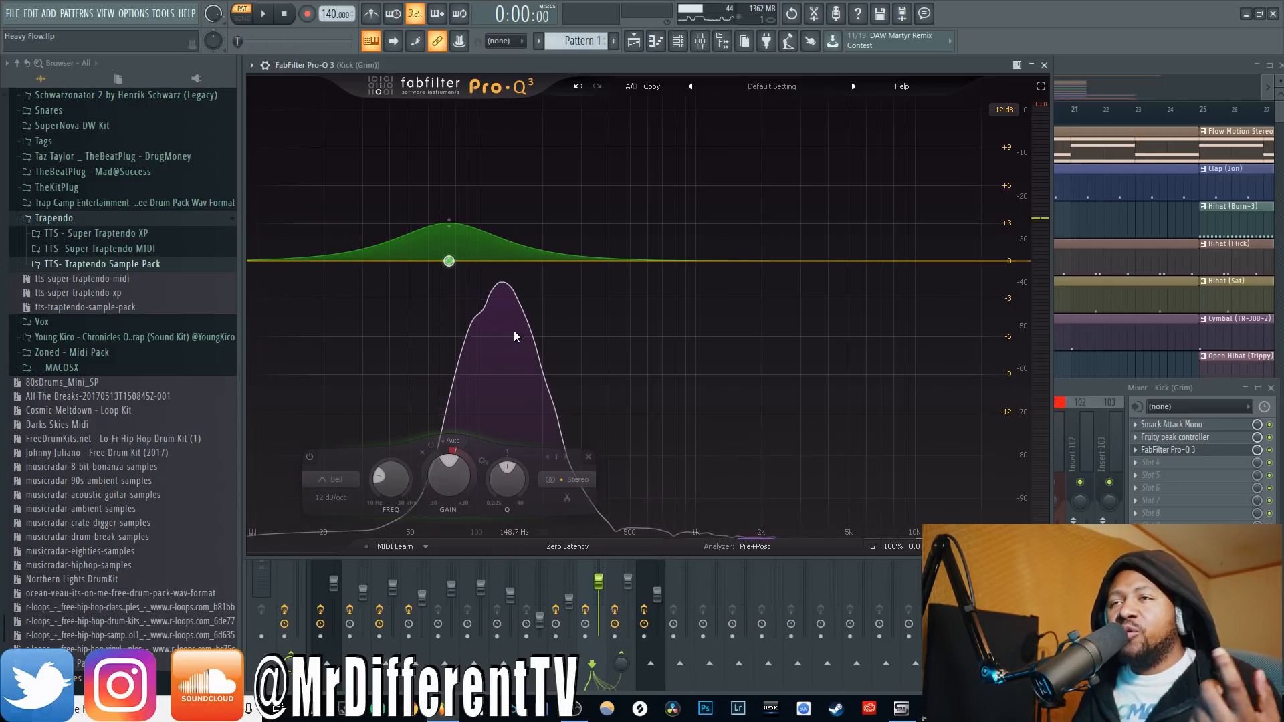
Turn off the band's automatic threshold, raise its dynamic range to about +5.8 dB and set the threshold to -31.1 dB
mouse_move(444, 269)
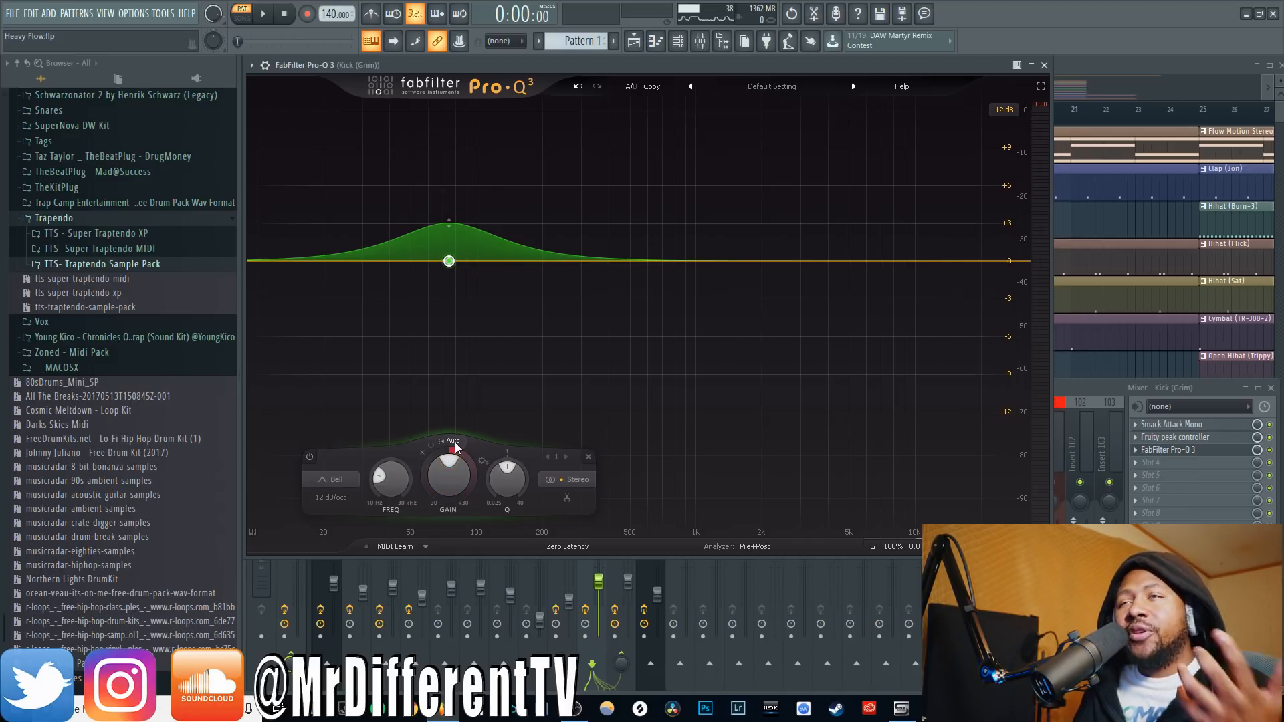
mouse_move(455, 446)
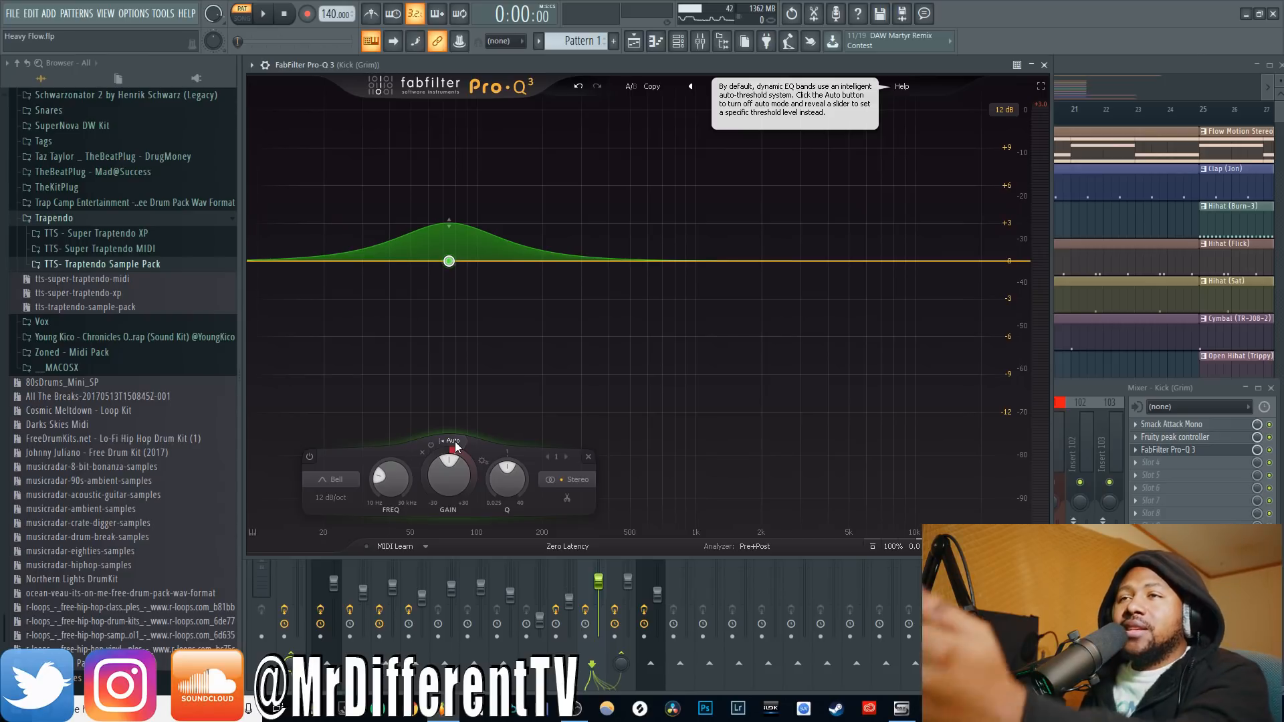
click(452, 441)
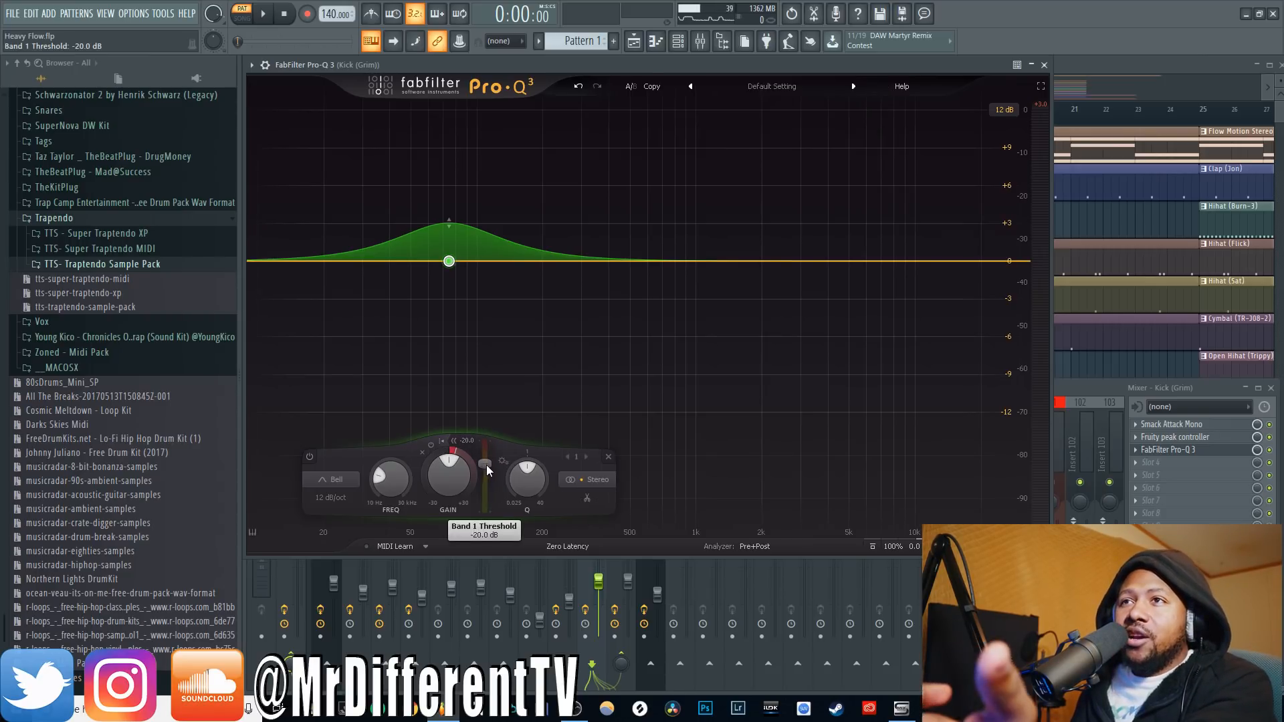
mouse_move(484, 464)
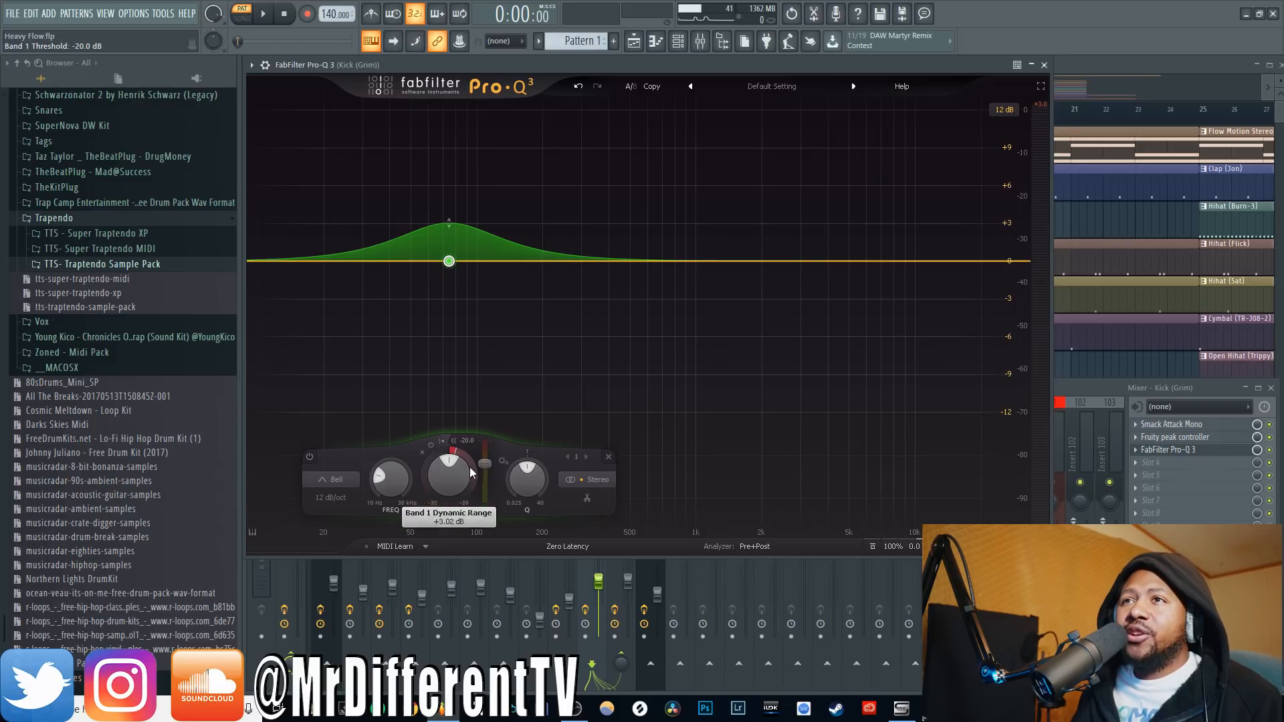
drag(454, 461, 460, 414)
drag(485, 466, 485, 480)
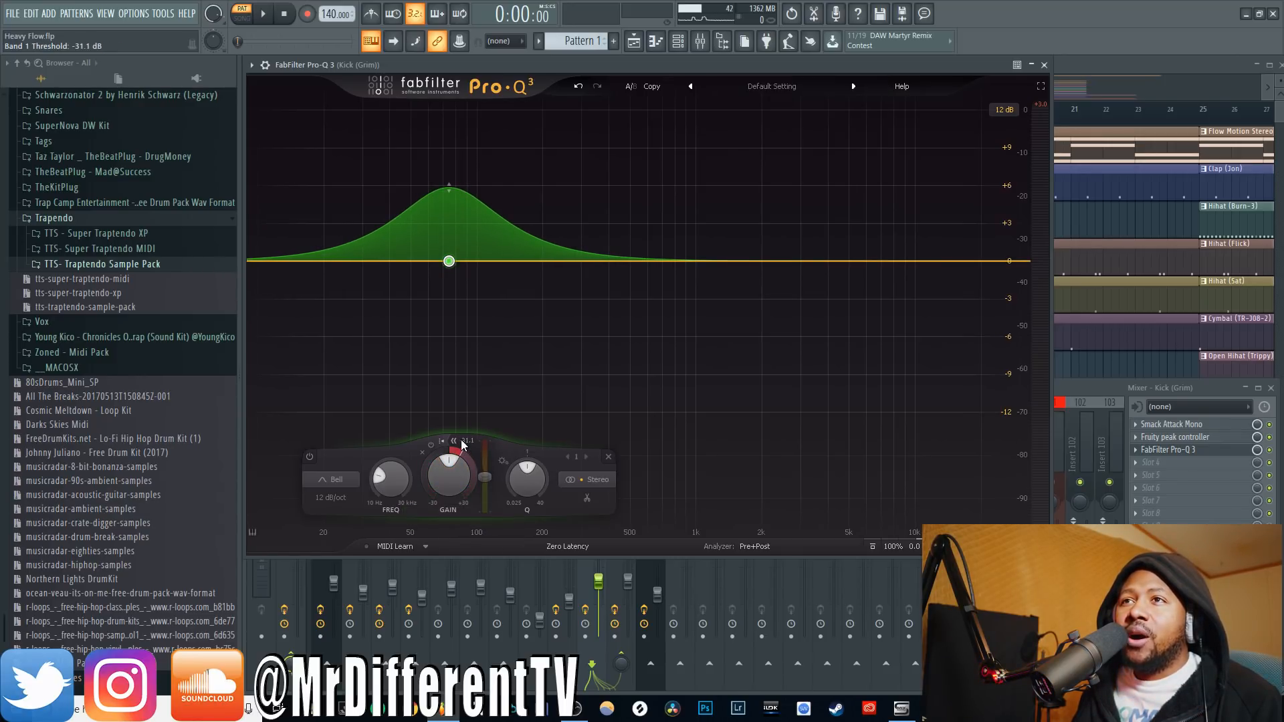
Audition the kick's dynamic band with automatic threshold while raising its dynamic range to about +6.8 dB, and stop playback
key(space)
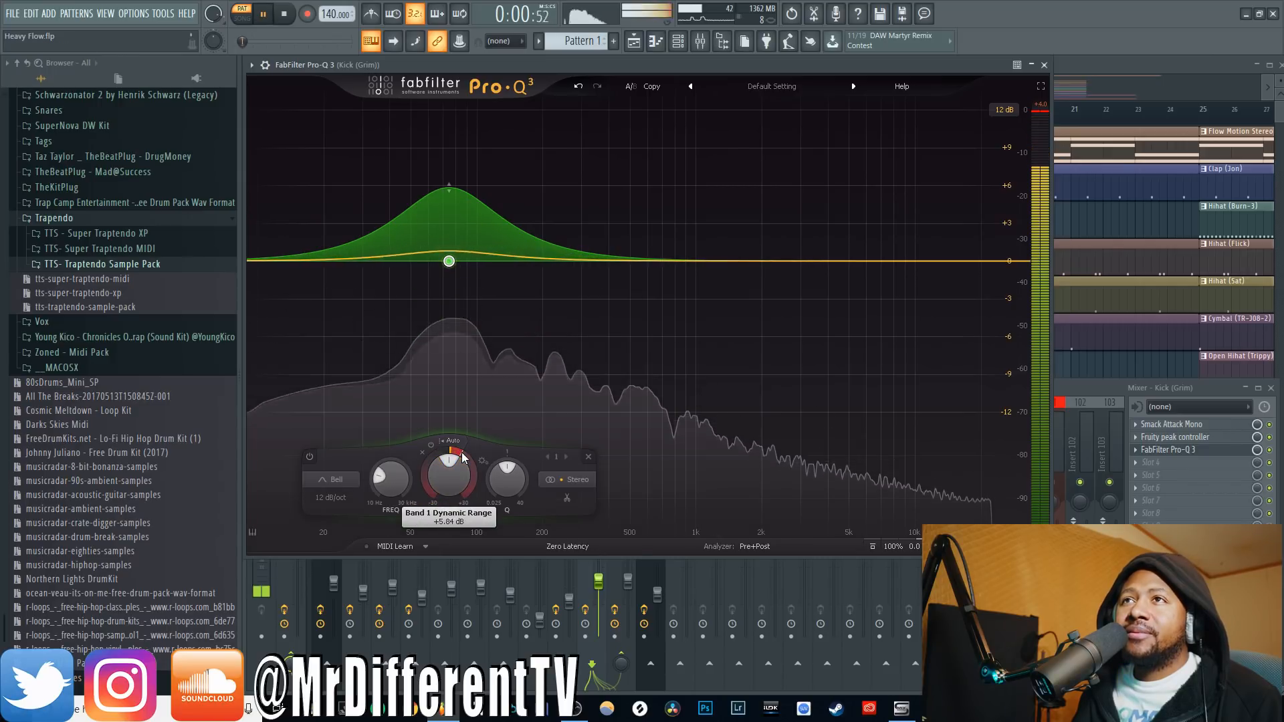
drag(463, 457, 414, 468)
key(space)
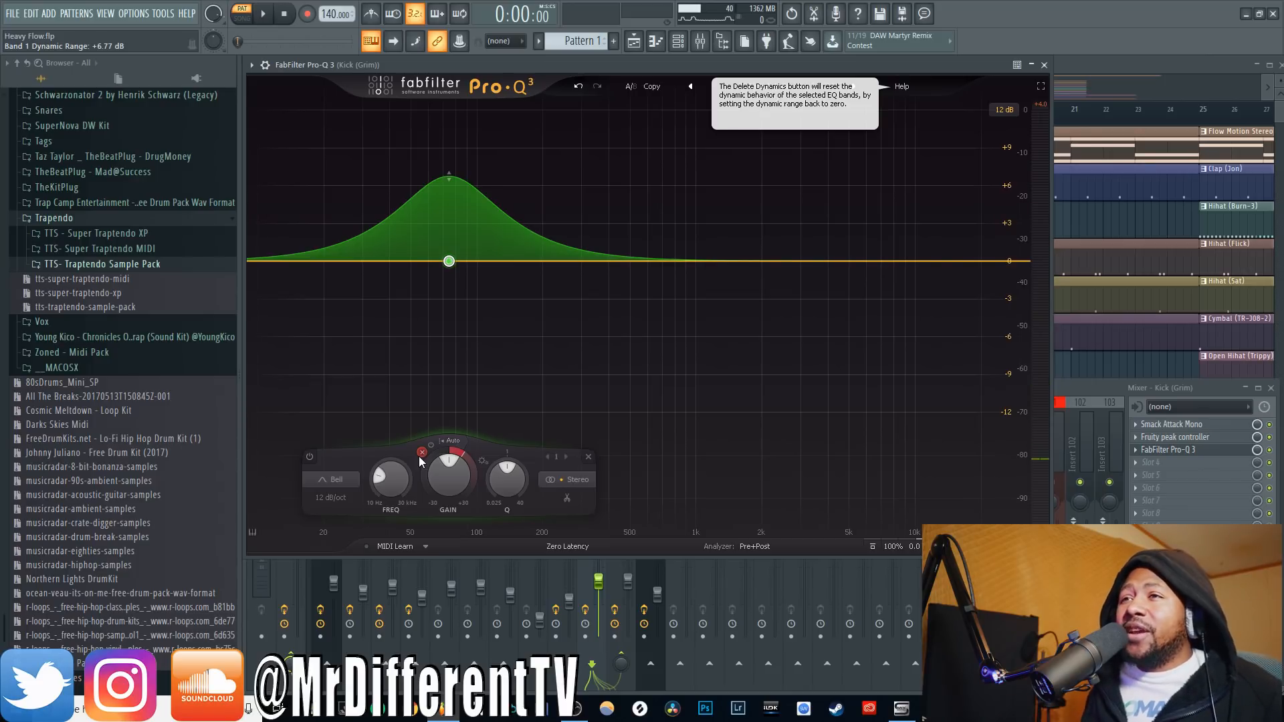
Delete the dynamic band from the kick's equalizer and show the available processing modes
click(589, 456)
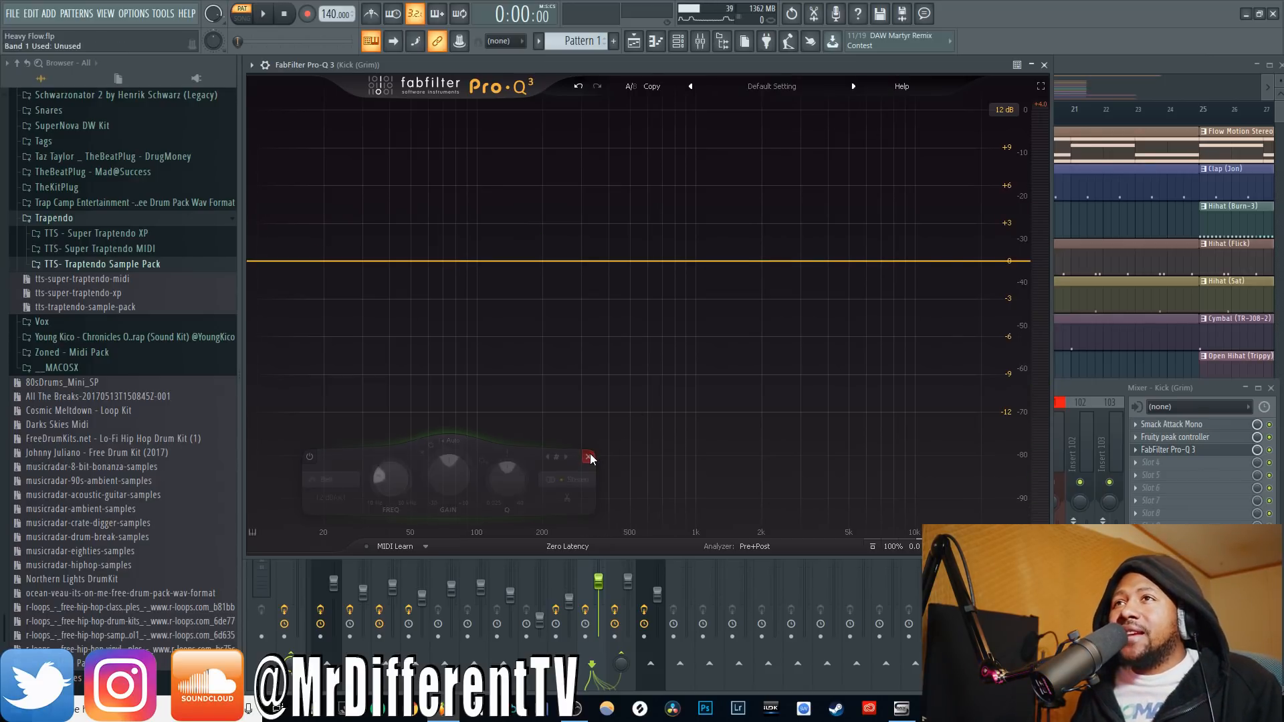
click(567, 543)
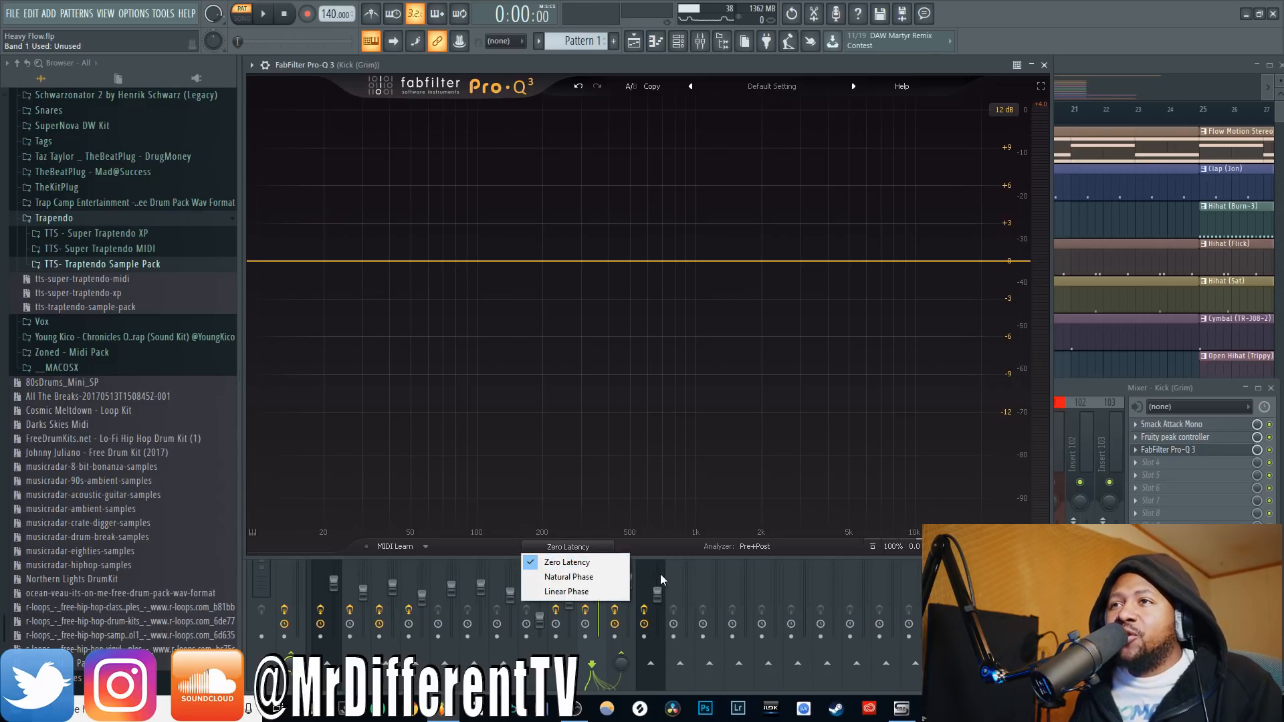